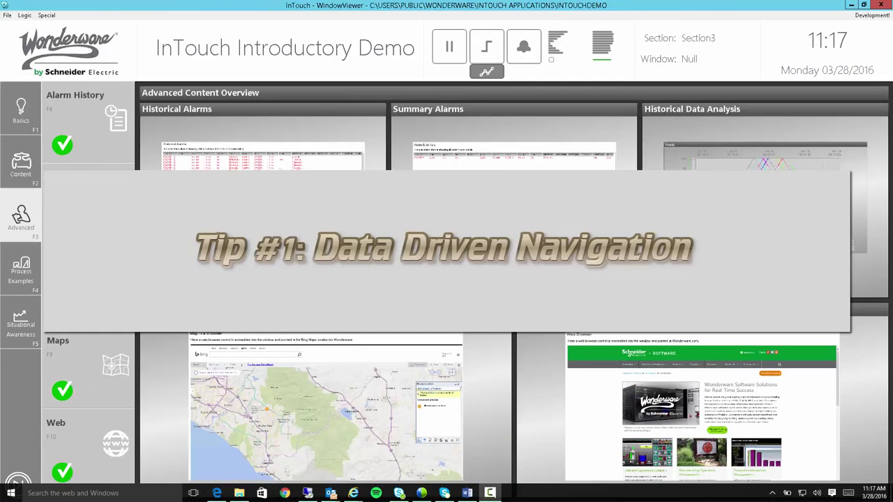
Step: Open the Basics section of the InTouch Introductory Demo
{"action": "left_click", "coordinate": [28, 120]}
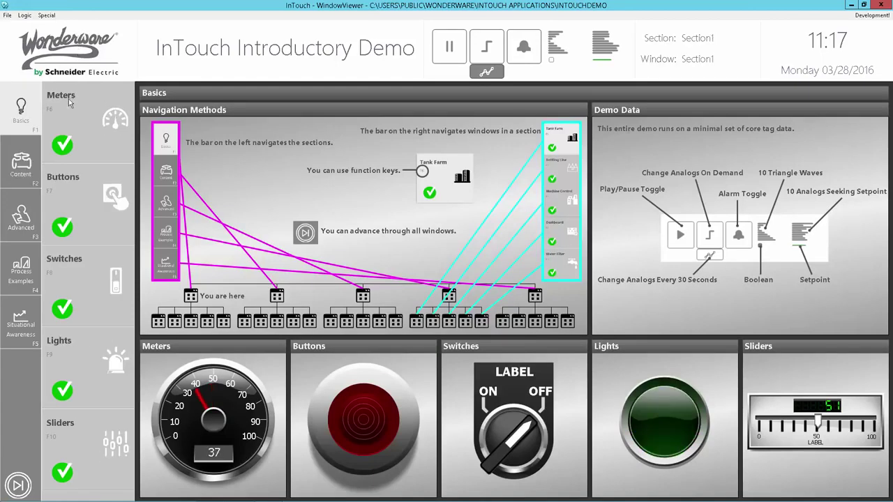
Step: Open the Basics Buttons window, then the NavWindowSelected data change script in WindowMaker
{"action": "left_click", "coordinate": [79, 213]}
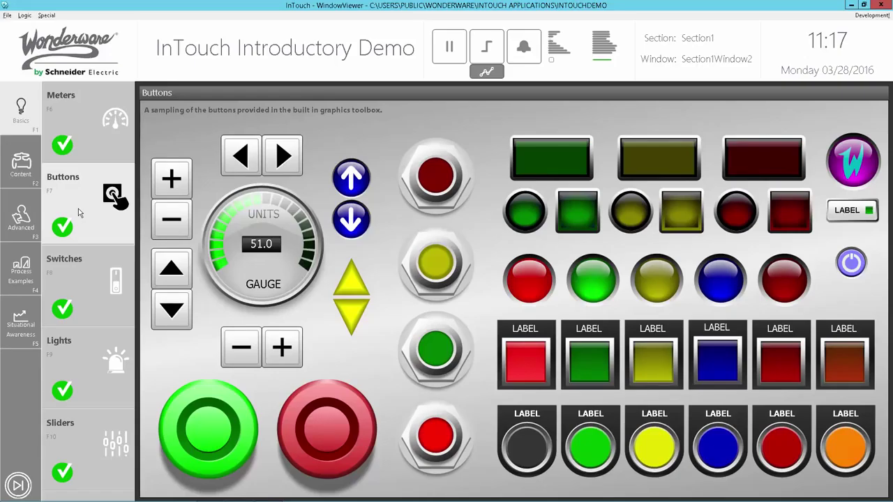
{"action": "key", "text": "alt+Tab"}
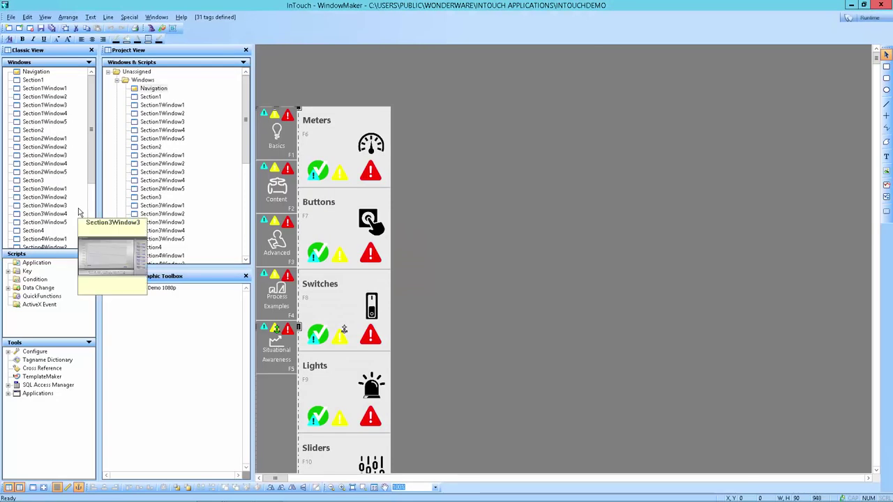
{"action": "left_click", "coordinate": [9, 288]}
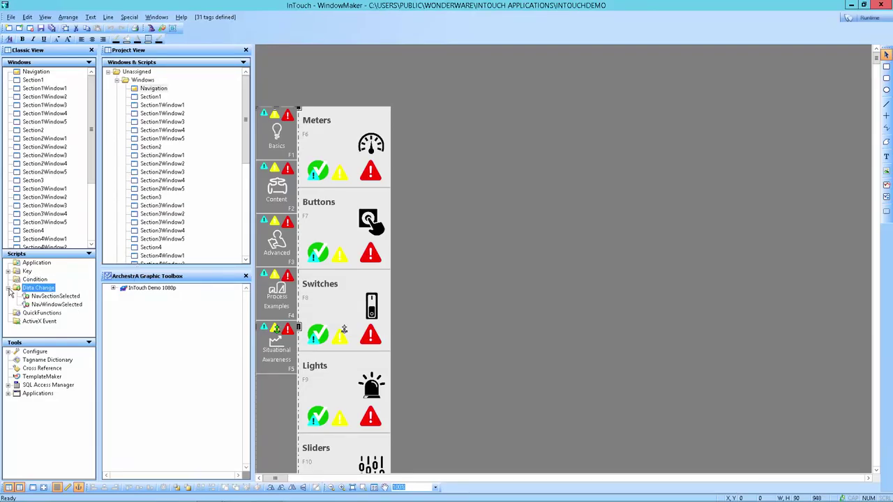
{"action": "double_click", "coordinate": [48, 305]}
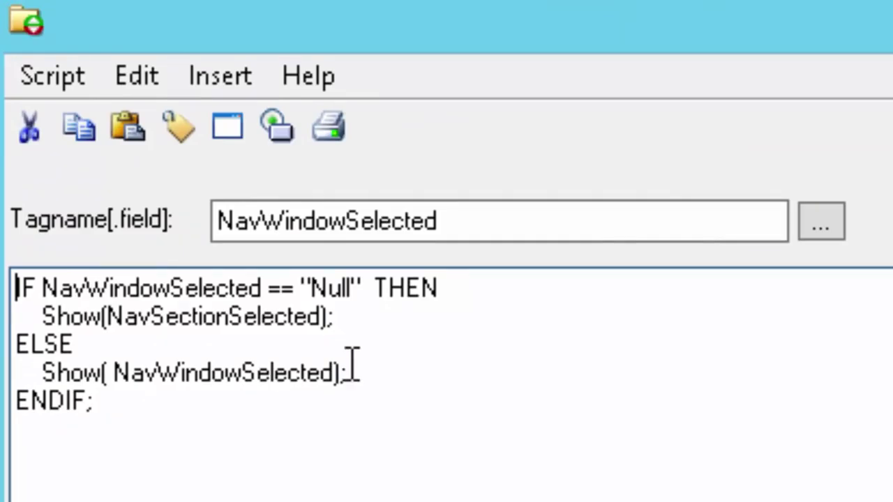
Step: Highlight the script line that shows the selected window, then open the demo's Content and Advanced sections
{"action": "left_click_drag", "start_coordinate": [351, 372], "coordinate": [44, 371]}
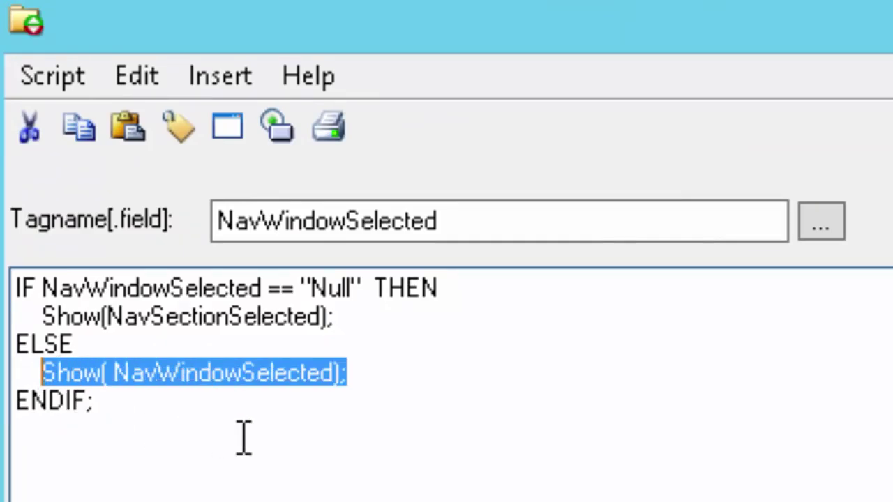
{"action": "left_click", "coordinate": [430, 378]}
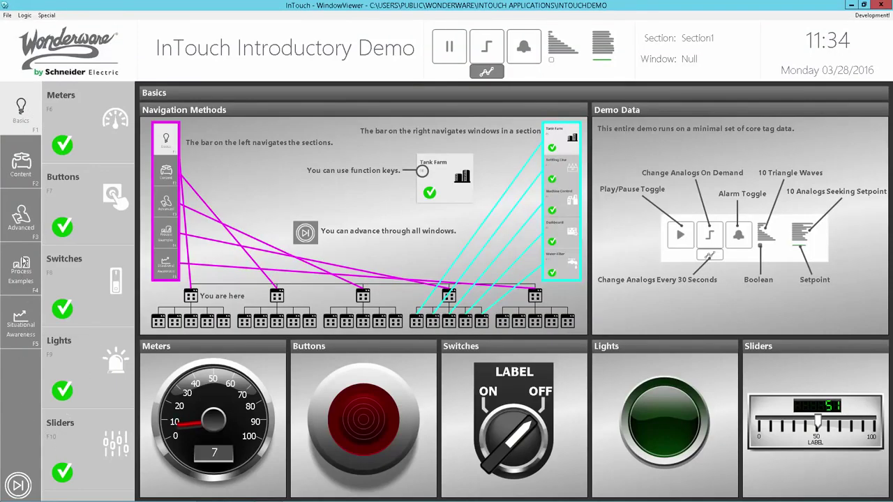
{"action": "left_click", "coordinate": [23, 176]}
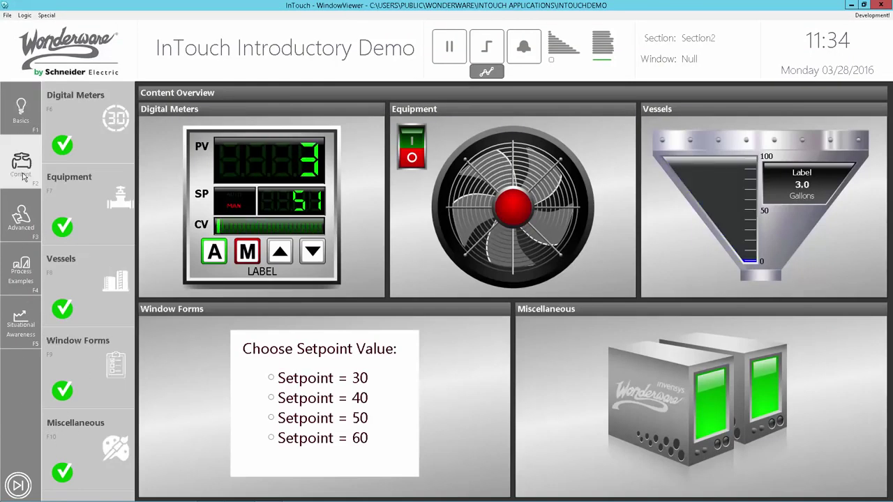
{"action": "left_click", "coordinate": [21, 218]}
Step: Open the Process Examples section and search Flaticon for 'Report' icons
{"action": "left_click", "coordinate": [23, 272]}
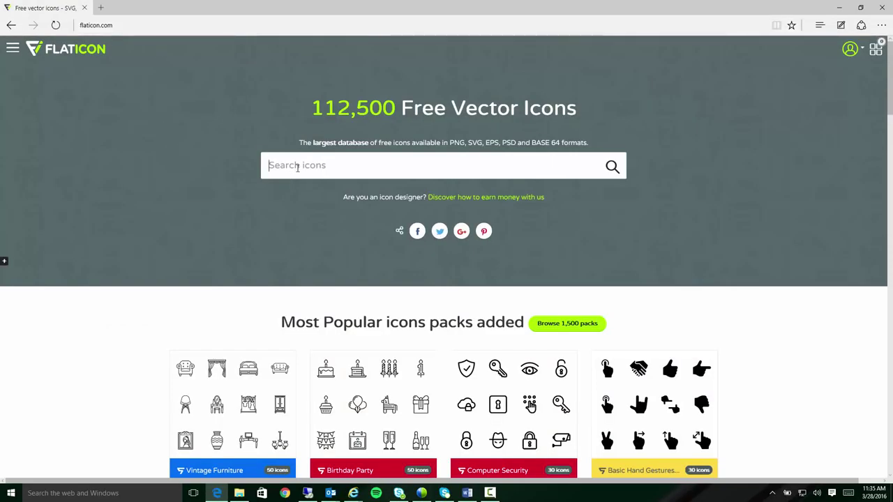
{"action": "type", "text": "Report"}
{"action": "key", "text": "Return"}
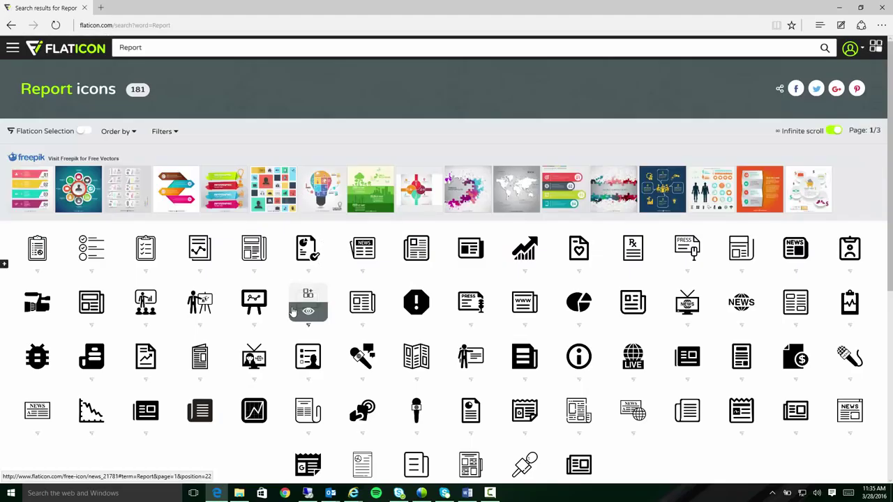
Step: Open the Analytic report icon's page and its PNG download options
{"action": "scroll", "coordinate": [292, 312], "scroll_direction": "down", "scroll_amount": 3}
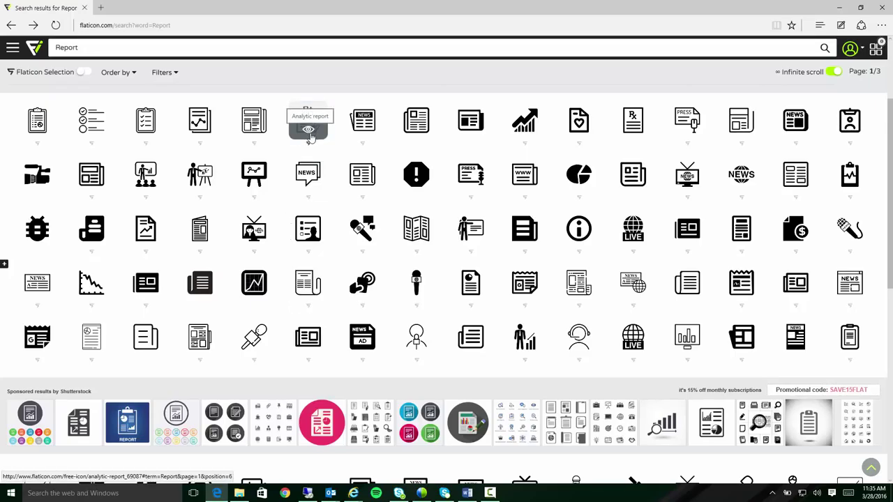
{"action": "left_click", "coordinate": [308, 136]}
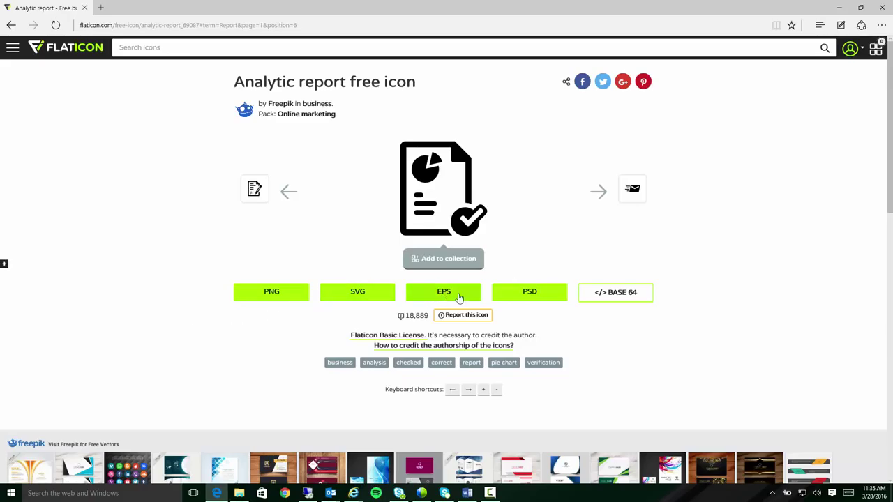
{"action": "left_click", "coordinate": [293, 296]}
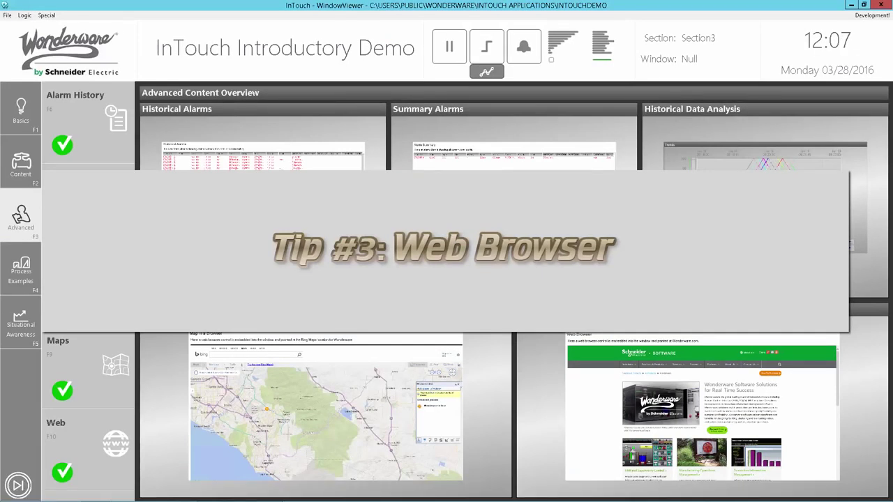
Step: View the embedded Wonderware.com page in the Web (F10) window, then return to WindowMaker
{"action": "left_click", "coordinate": [77, 441]}
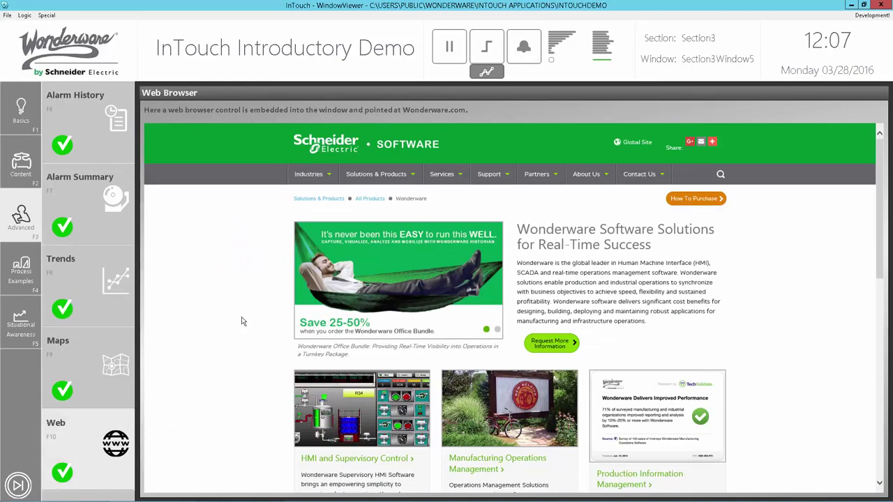
{"action": "scroll", "coordinate": [239, 312], "scroll_direction": "down", "scroll_amount": 10}
{"action": "scroll", "coordinate": [237, 311], "scroll_direction": "up", "scroll_amount": 10}
{"action": "key", "text": "alt+Tab"}
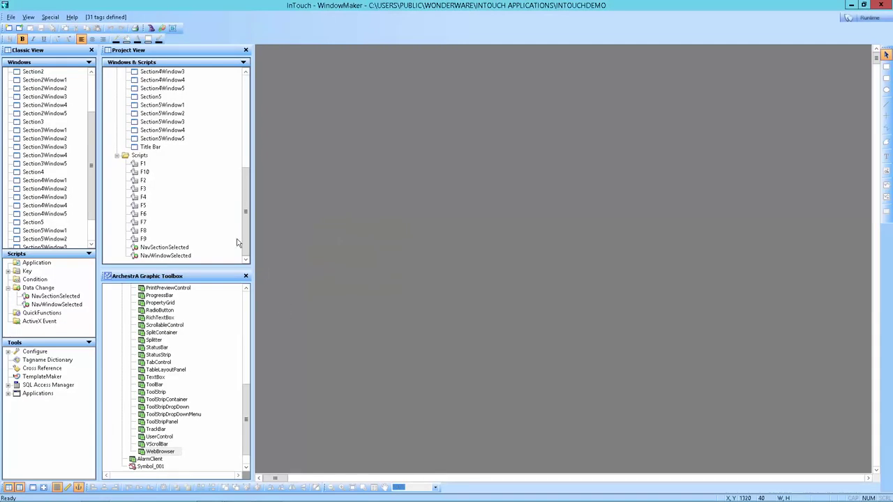
Step: Import the client controls from System.Windows.Forms.dll and select WebBrowser in the Graphic Toolbox
{"action": "left_click", "coordinate": [10, 16]}
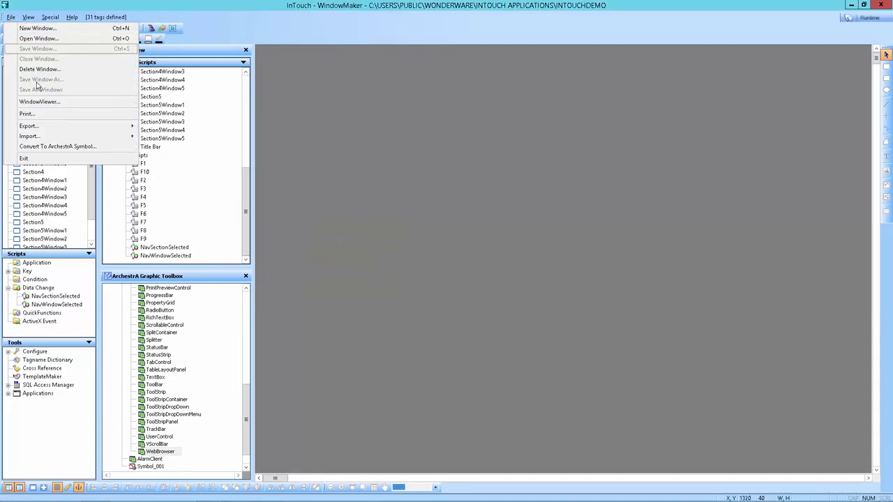
{"action": "mouse_move", "coordinate": [41, 138]}
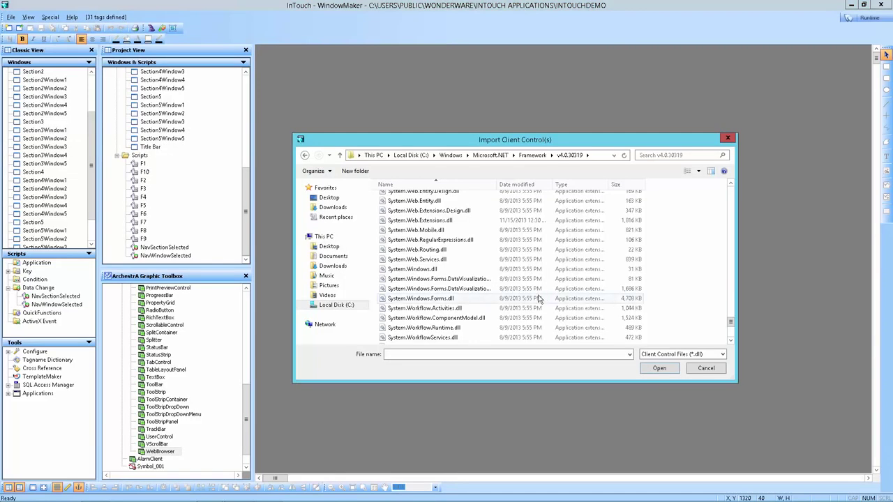
{"action": "left_click", "coordinate": [179, 157]}
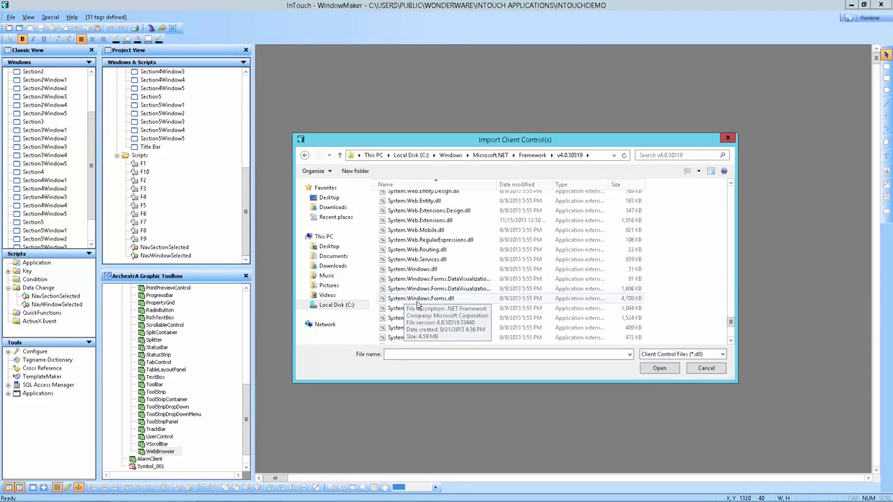
{"action": "left_click", "coordinate": [417, 300]}
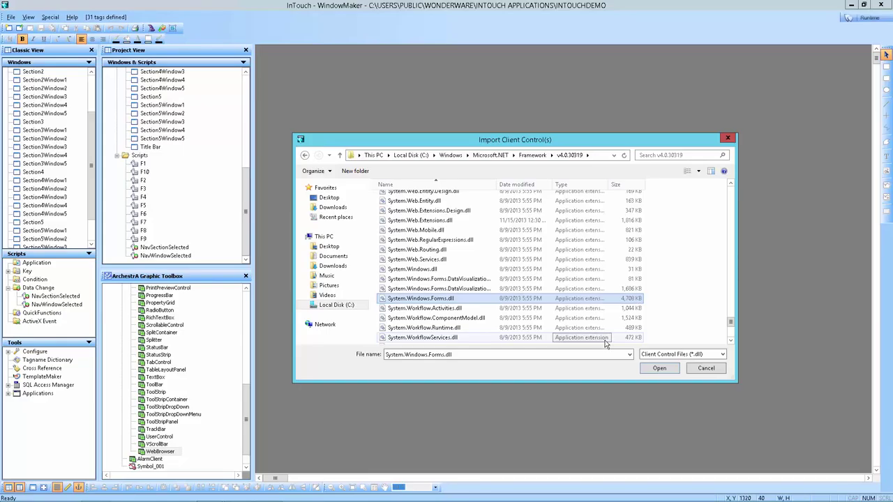
{"action": "left_click", "coordinate": [659, 367]}
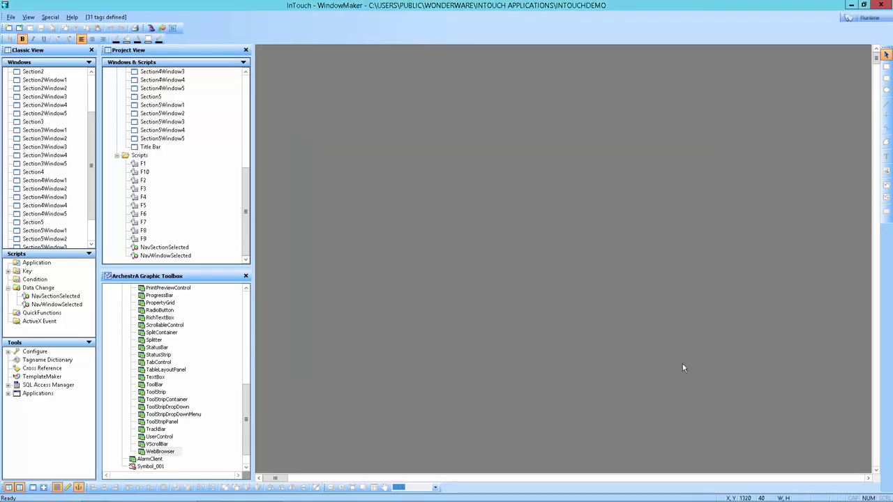
{"action": "left_click_drag", "start_coordinate": [250, 404], "coordinate": [243, 427]}
{"action": "left_click", "coordinate": [160, 459]}
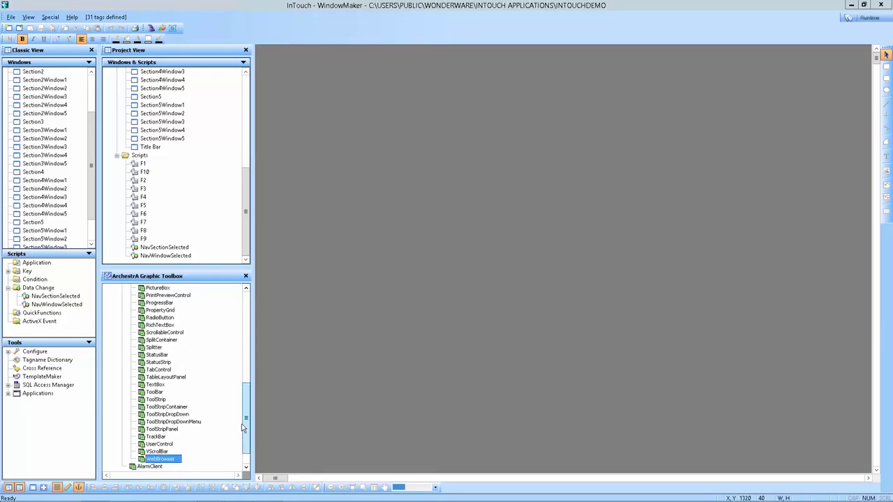
{"action": "double_click", "coordinate": [161, 459]}
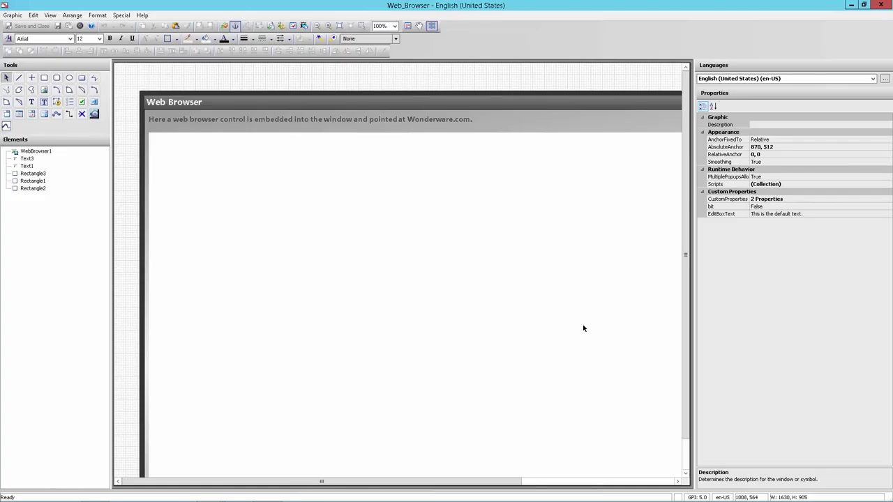
{"action": "left_click", "coordinate": [538, 250]}
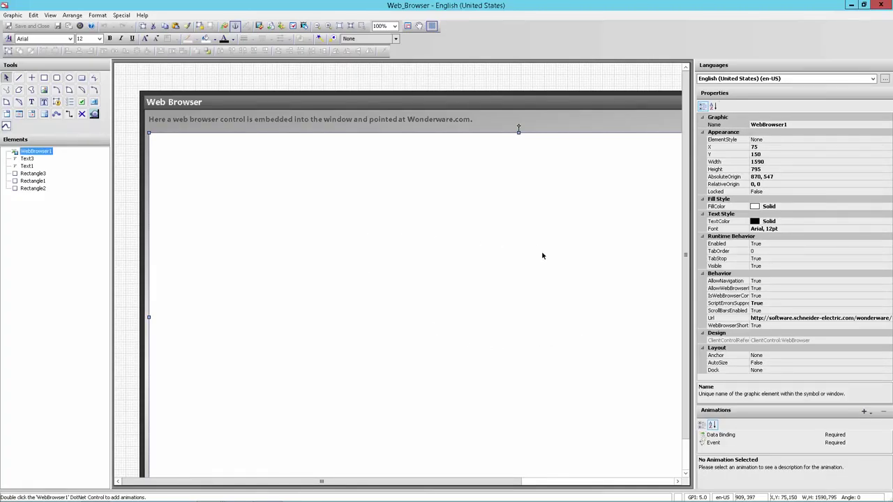
{"action": "left_click", "coordinate": [753, 318]}
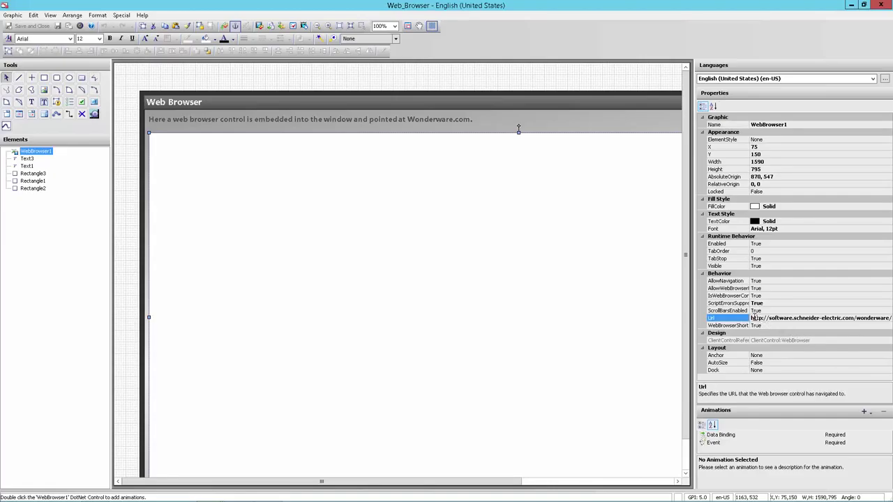
{"action": "left_click_drag", "start_coordinate": [753, 318], "coordinate": [884, 319]}
{"action": "left_click", "coordinate": [883, 319]}
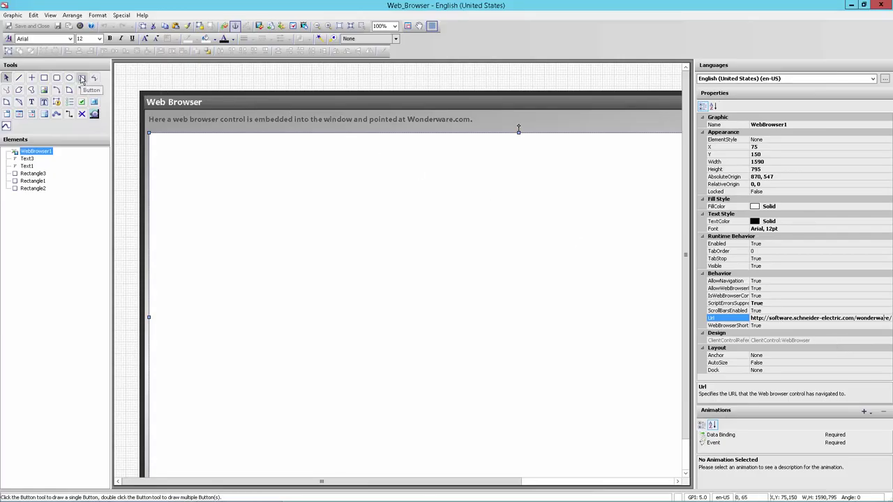
{"action": "left_click", "coordinate": [82, 78]}
Step: Draw Button1 over the window header and give it an action script
{"action": "left_click_drag", "start_coordinate": [444, 103], "coordinate": [556, 128]}
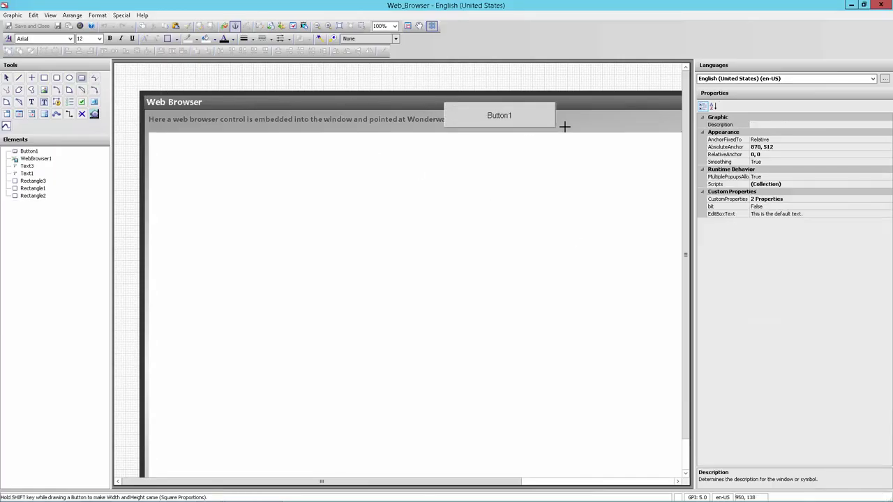
{"action": "left_click", "coordinate": [429, 215]}
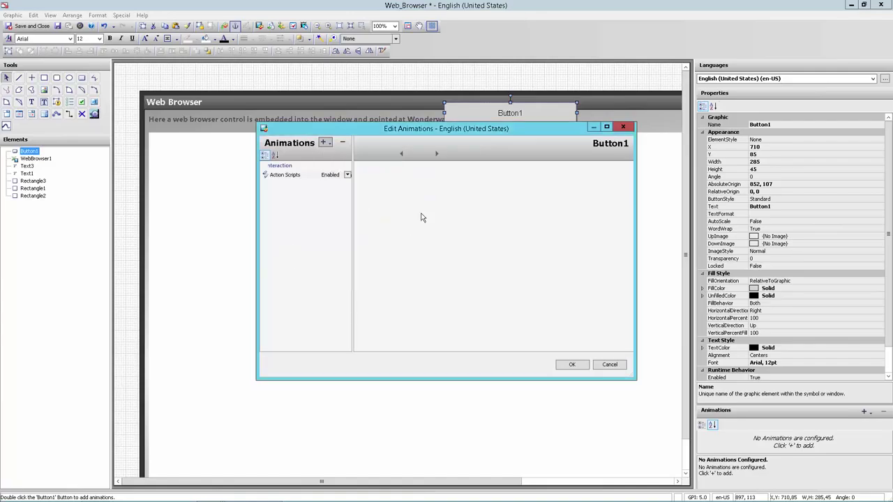
{"action": "left_click", "coordinate": [621, 215]}
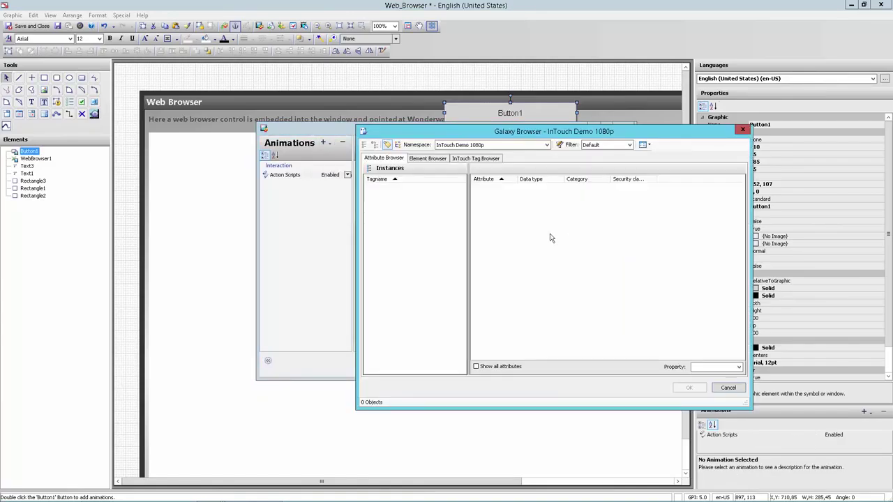
Step: Insert a WebBrowser1.Navigate(System.String) call and select its urlString argument for replacement
{"action": "left_click", "coordinate": [432, 160]}
{"action": "left_click", "coordinate": [410, 193]}
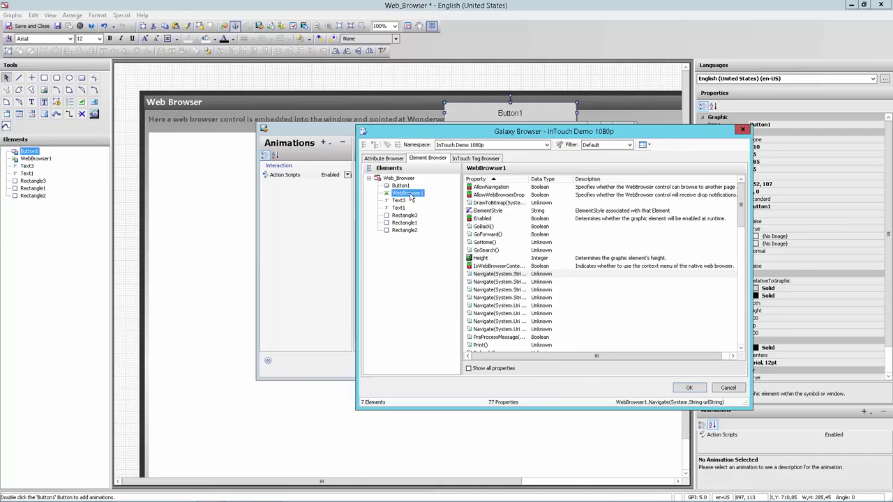
{"action": "scroll", "coordinate": [743, 208], "scroll_direction": "down", "scroll_amount": 2}
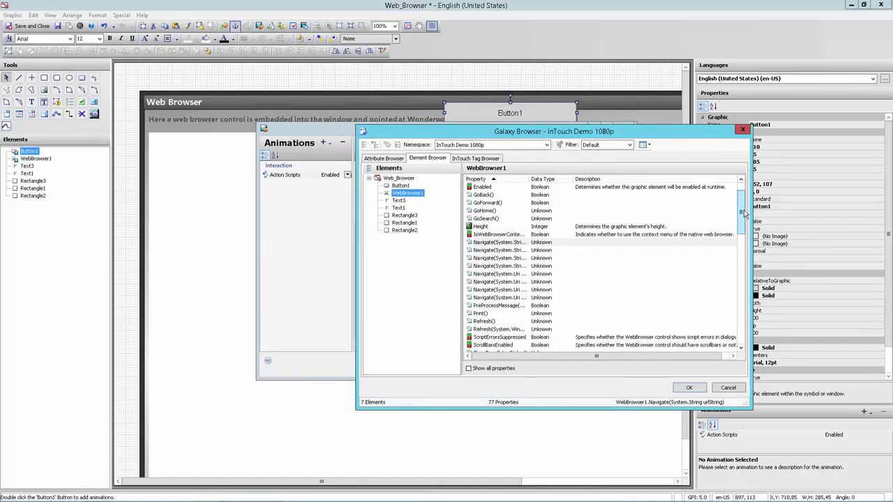
{"action": "left_click", "coordinate": [492, 242]}
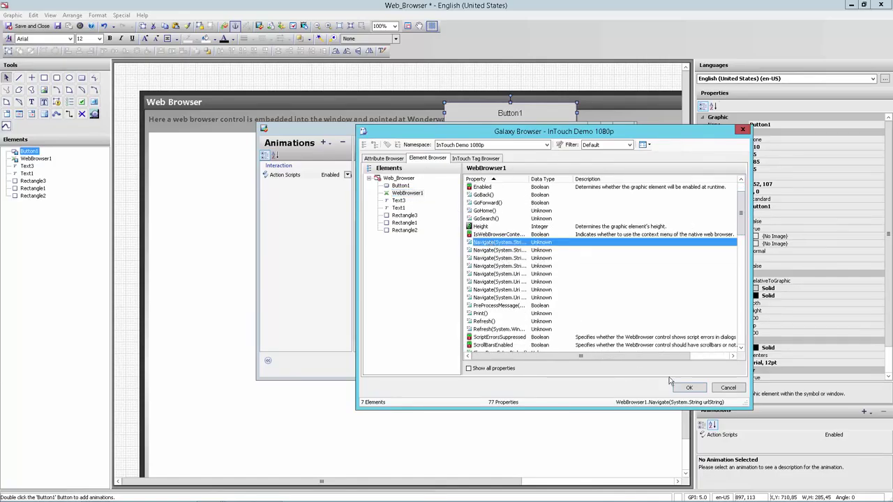
{"action": "left_click", "coordinate": [689, 389]}
{"action": "left_click", "coordinate": [451, 224]}
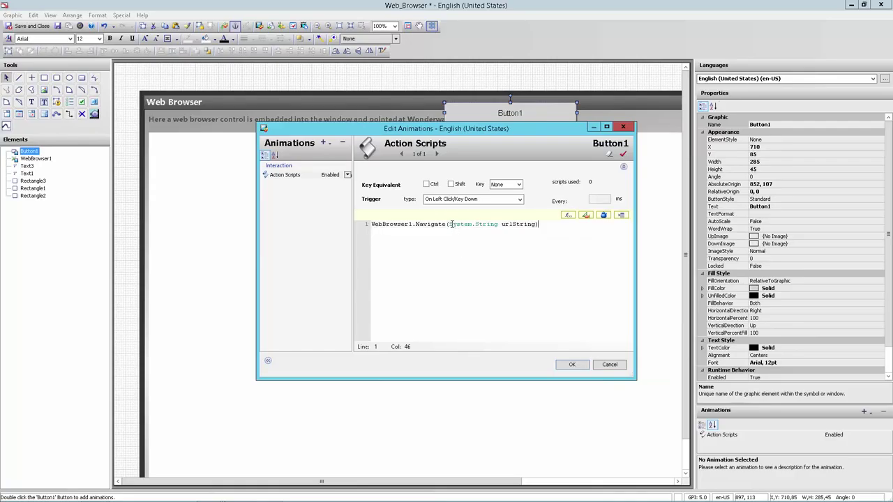
{"action": "left_click_drag", "start_coordinate": [475, 222], "coordinate": [534, 210]}
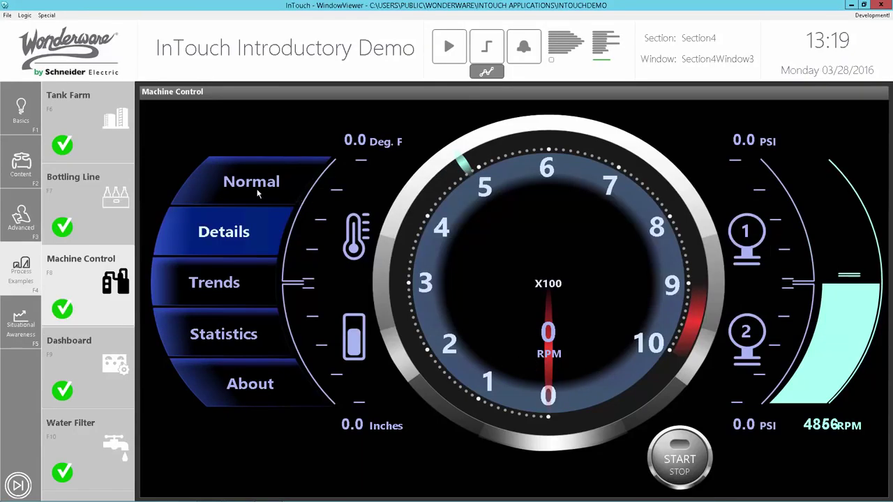
Step: Cycle Machine Control through Normal, Details, Trends, Statistics and back to Normal, then select NormalButton
{"action": "left_click", "coordinate": [258, 194]}
{"action": "left_click", "coordinate": [245, 231]}
{"action": "left_click", "coordinate": [220, 282]}
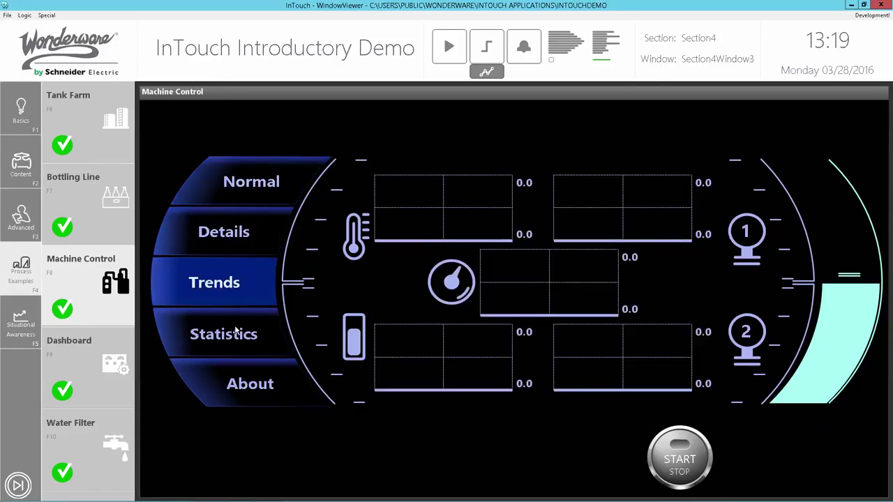
{"action": "left_click", "coordinate": [237, 330]}
{"action": "left_click", "coordinate": [255, 199]}
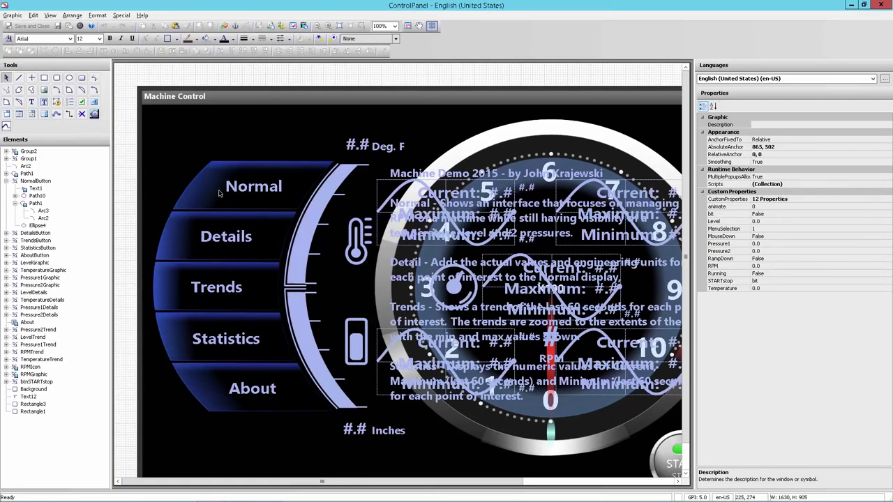
{"action": "left_click", "coordinate": [219, 193]}
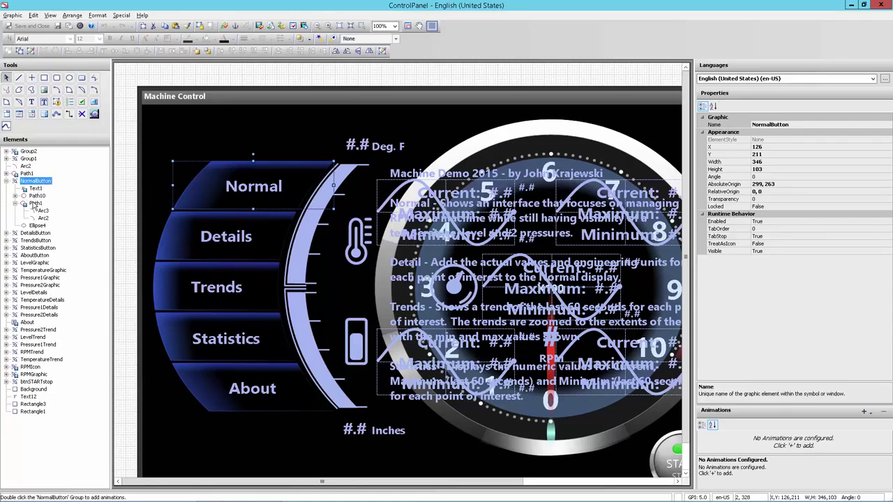
{"action": "left_click", "coordinate": [34, 204]}
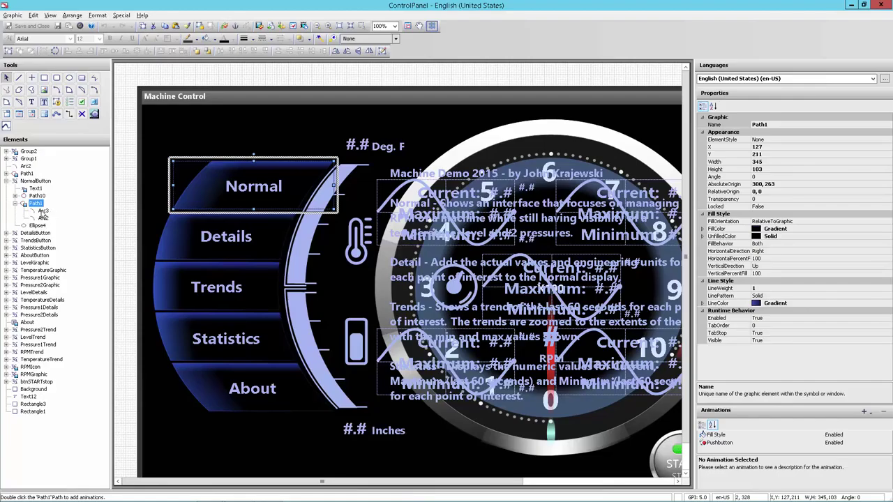
{"action": "left_click", "coordinate": [43, 210]}
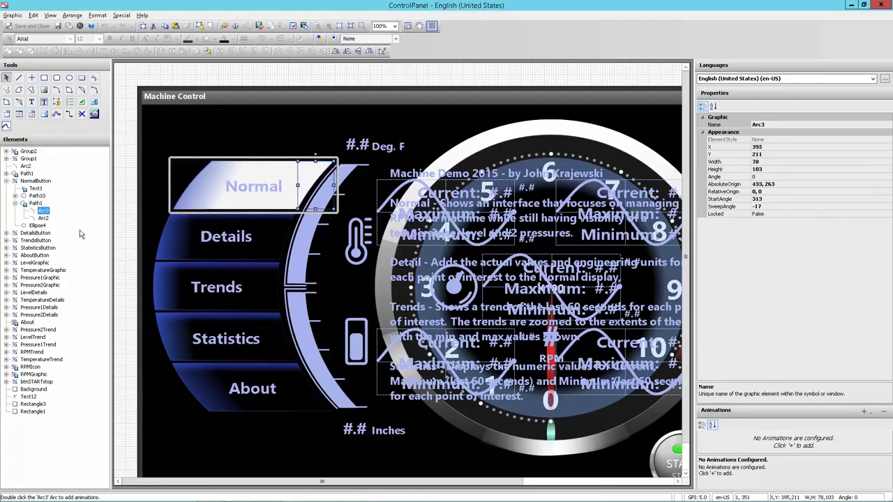
{"action": "left_click", "coordinate": [44, 218]}
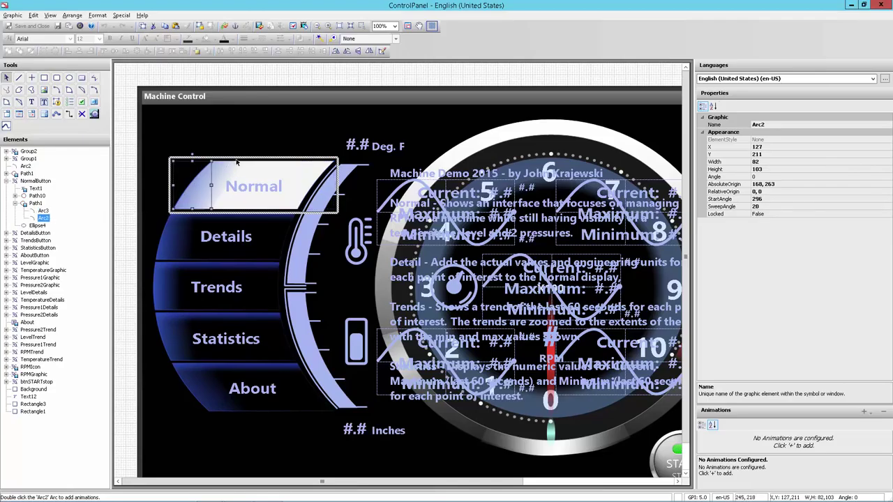
{"action": "left_click", "coordinate": [33, 204]}
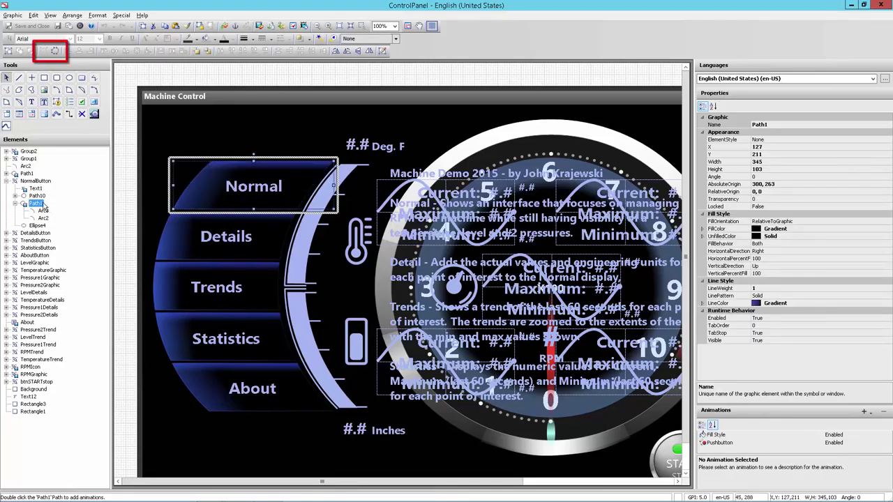
{"action": "double_click", "coordinate": [38, 204]}
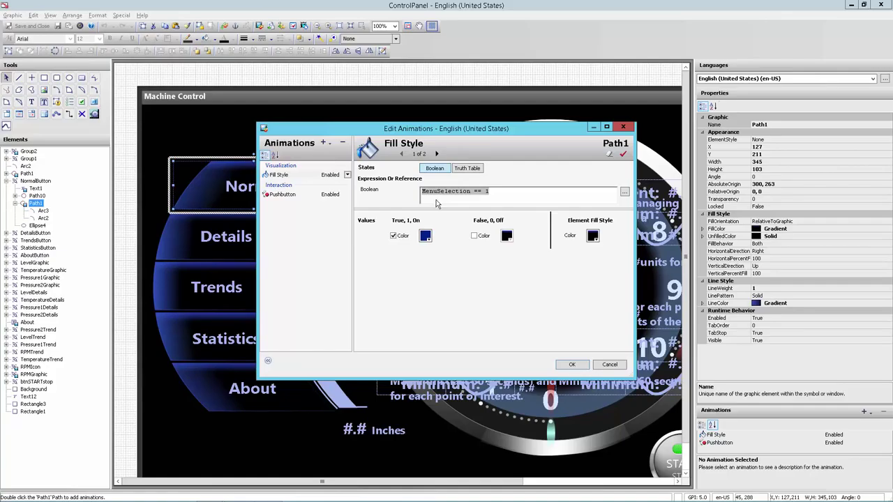
{"action": "left_click", "coordinate": [623, 127]}
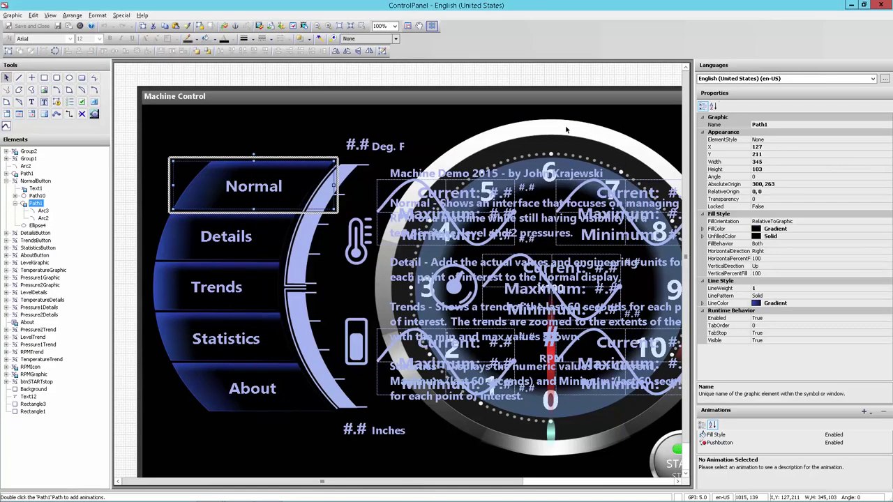
{"action": "left_click", "coordinate": [215, 39]}
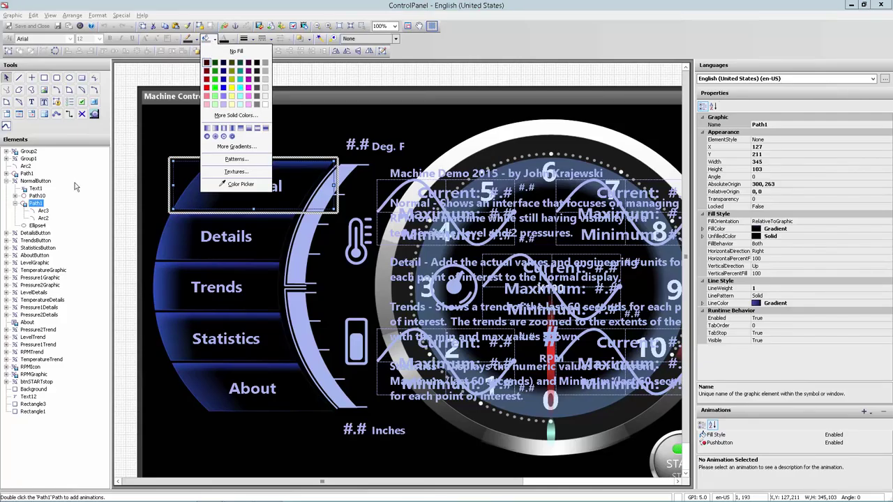
{"action": "left_click", "coordinate": [40, 201]}
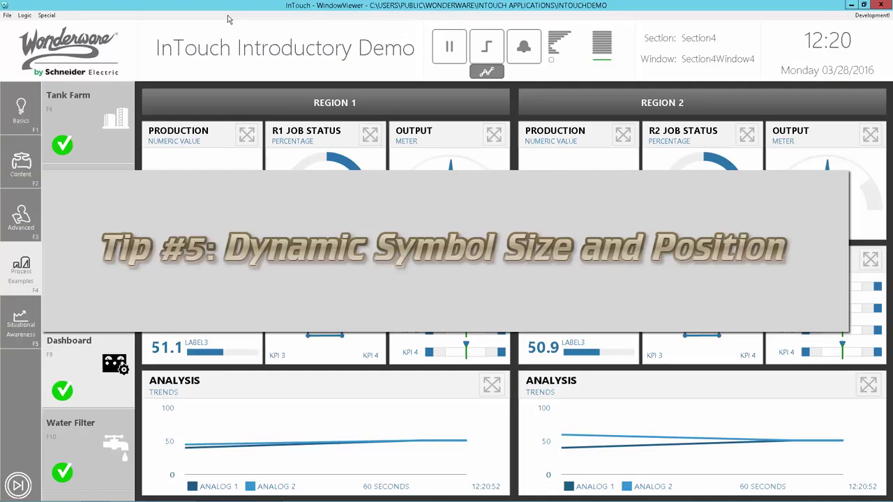
Step: Maximize and restore the Production, Drives and Balance tiles, then switch to the Dashboard editor
{"action": "left_click", "coordinate": [247, 135]}
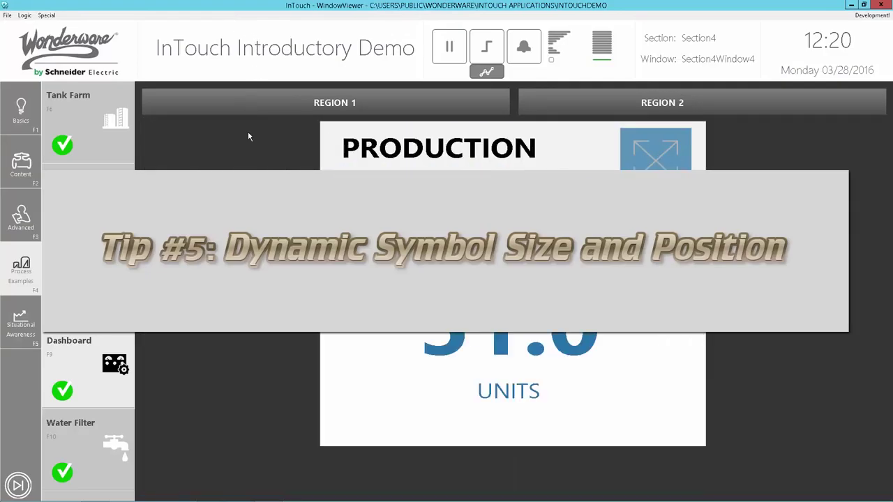
{"action": "left_click", "coordinate": [659, 166]}
{"action": "left_click", "coordinate": [499, 264]}
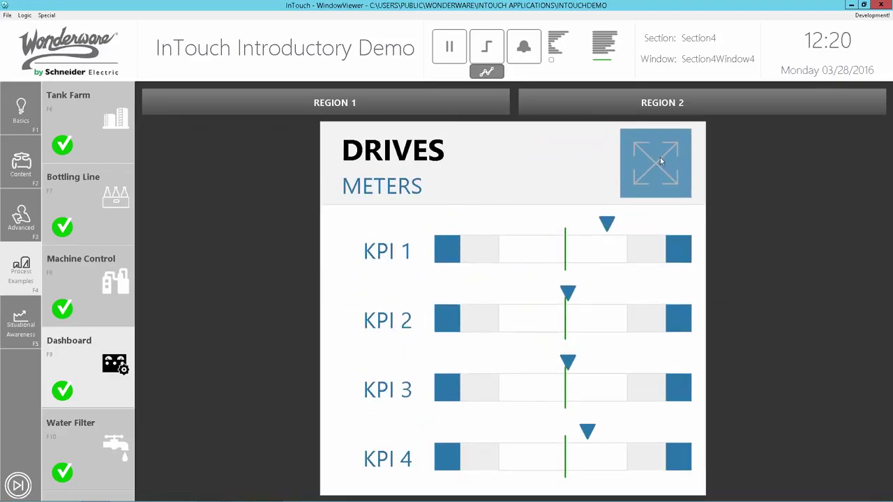
{"action": "left_click", "coordinate": [661, 162]}
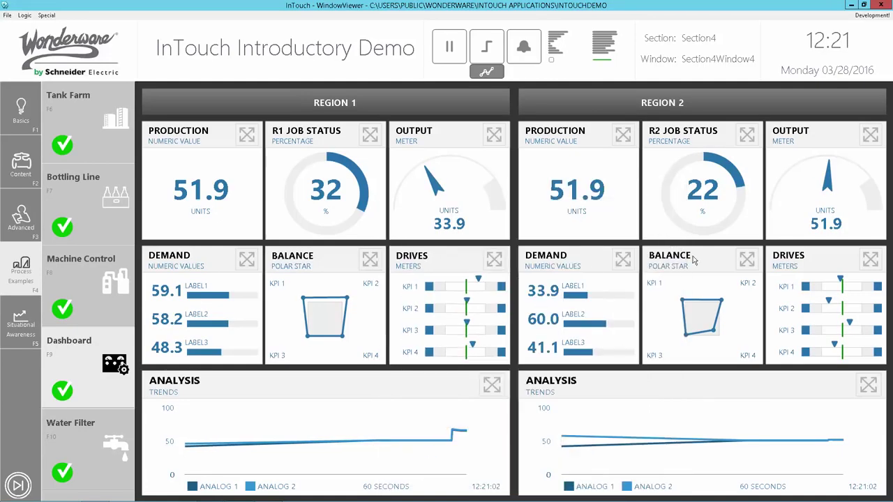
{"action": "left_click", "coordinate": [747, 261]}
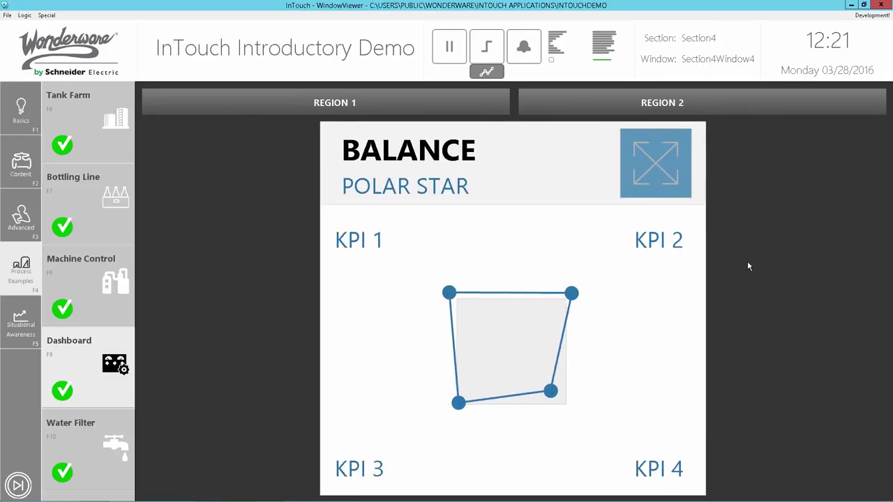
{"action": "left_click", "coordinate": [658, 163]}
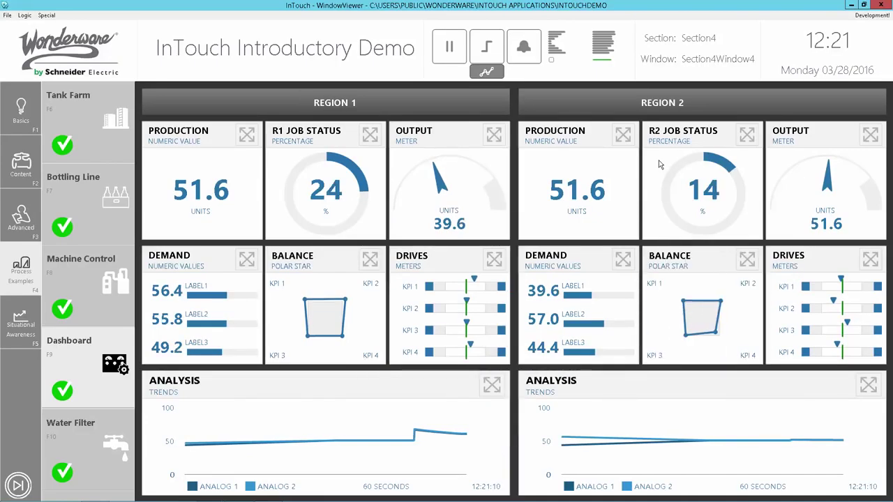
{"action": "key", "text": "alt+Tab"}
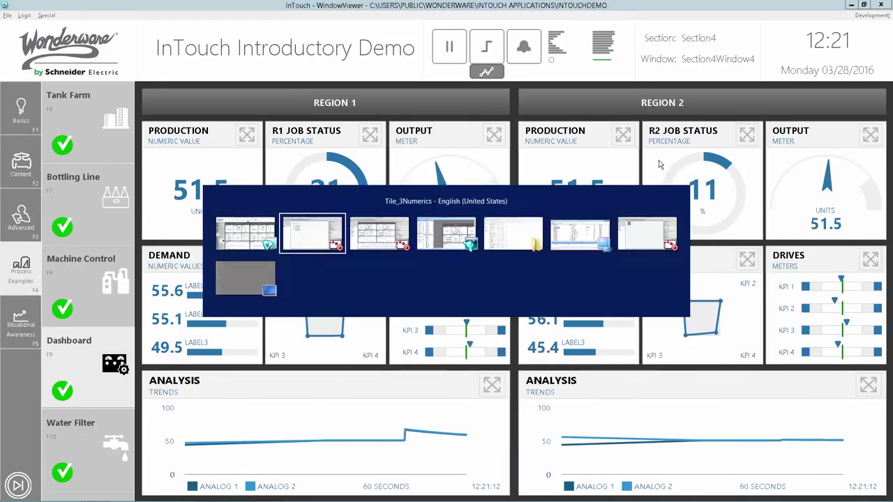
{"action": "key", "text": "Tab"}
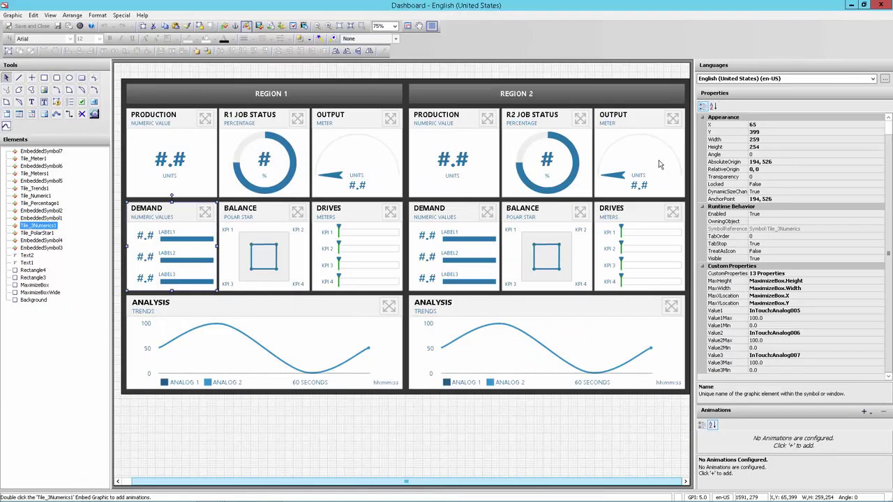
Step: Select MaximizeBox, then Tile_3Numerics1 to view its MaxHeight, MaxWidth, MaxXLocation and MaxYLocation bindings
{"action": "left_click", "coordinate": [35, 285]}
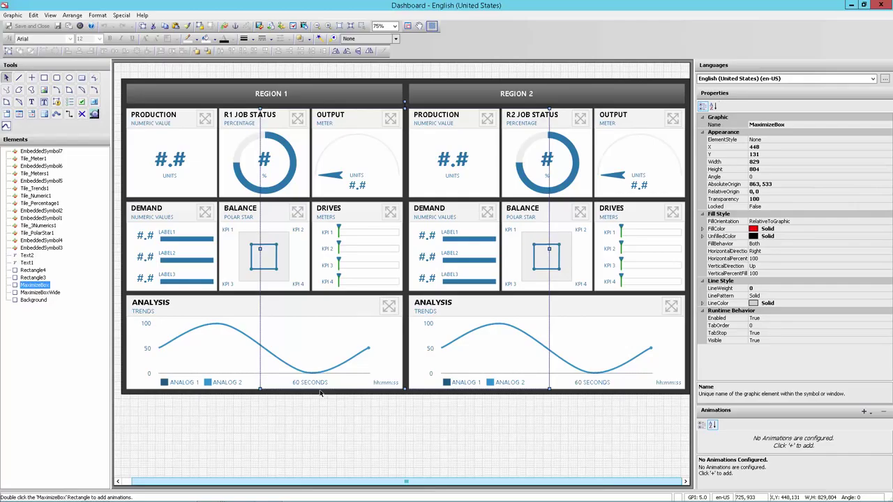
{"action": "left_click", "coordinate": [180, 249]}
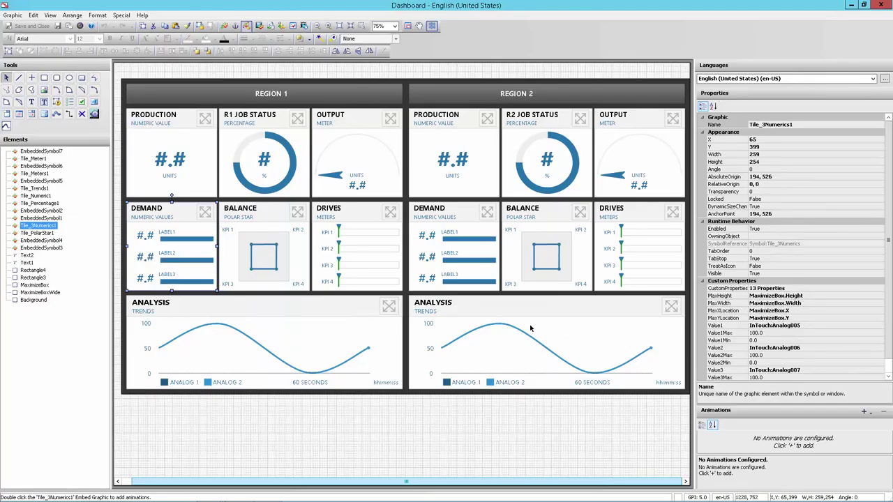
{"action": "key", "text": "alt+Tab"}
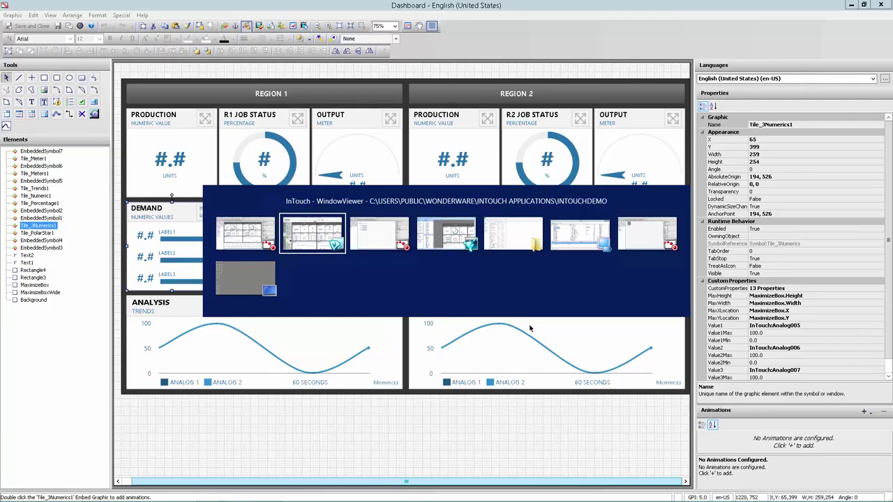
Step: Read through the Tile_3Numerics Maximize script's height limit, width and position stepping code
{"action": "key", "text": "alt+Tab"}
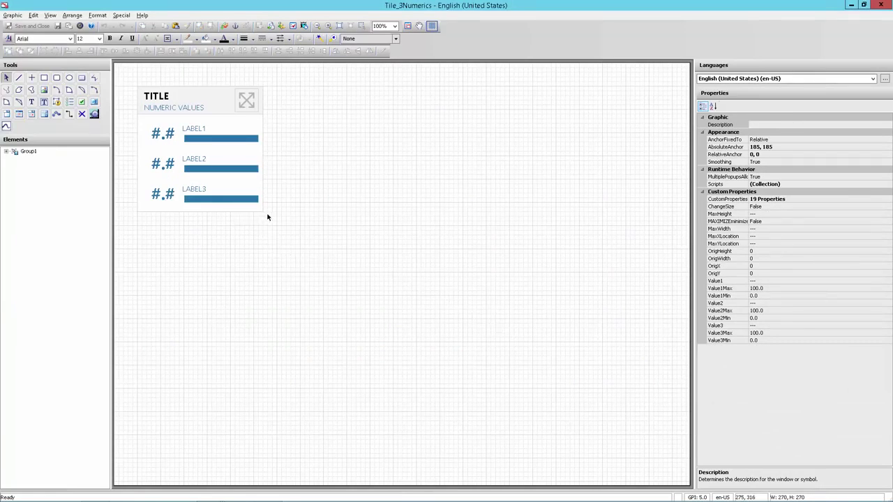
{"action": "key", "text": "ctrl+shift+r"}
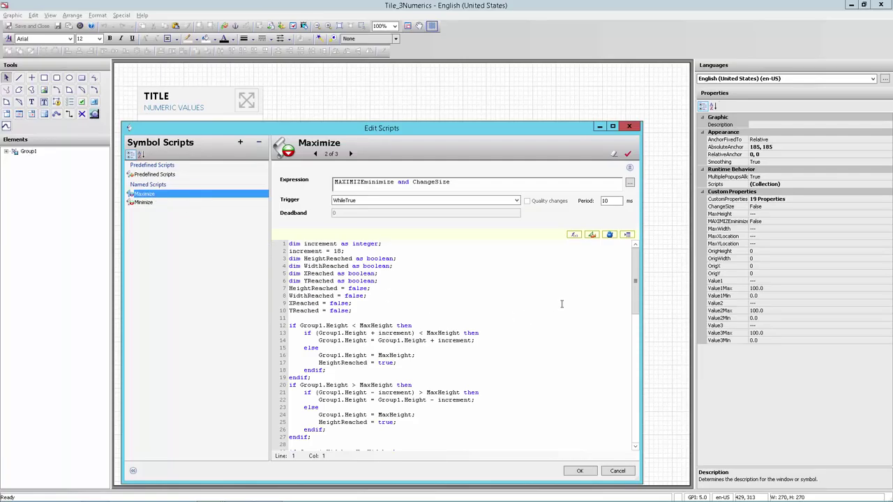
{"action": "left_click_drag", "start_coordinate": [632, 279], "coordinate": [633, 298]}
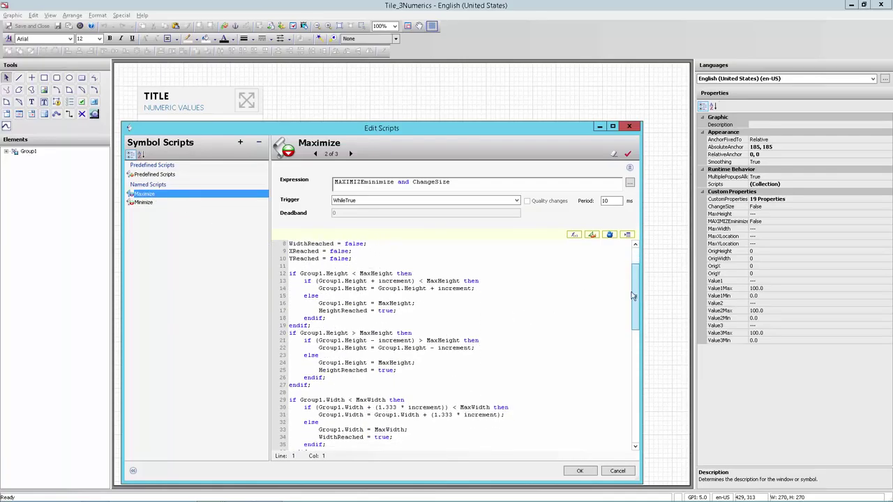
{"action": "mouse_move", "coordinate": [319, 306]}
{"action": "left_mouse_down"}
{"action": "mouse_move", "coordinate": [360, 311]}
{"action": "mouse_move", "coordinate": [318, 304]}
{"action": "left_mouse_up"}
{"action": "left_click", "coordinate": [368, 303]}
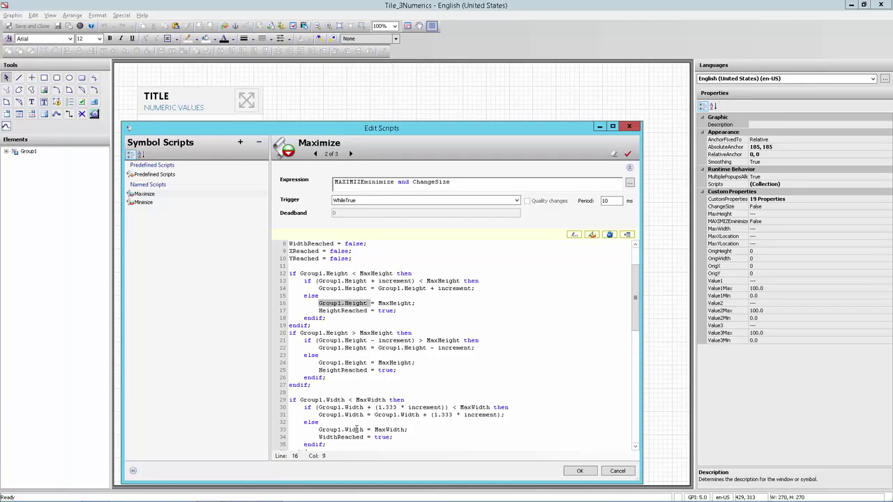
{"action": "left_click_drag", "start_coordinate": [363, 429], "coordinate": [315, 423]}
{"action": "scroll", "coordinate": [421, 340], "scroll_direction": "down", "scroll_amount": 4}
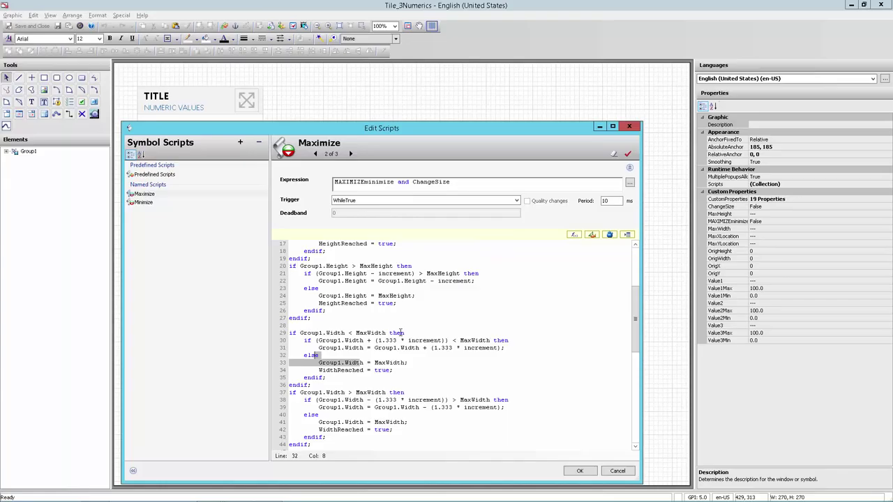
{"action": "left_click", "coordinate": [422, 347]}
{"action": "scroll", "coordinate": [417, 352], "scroll_direction": "down", "scroll_amount": 6}
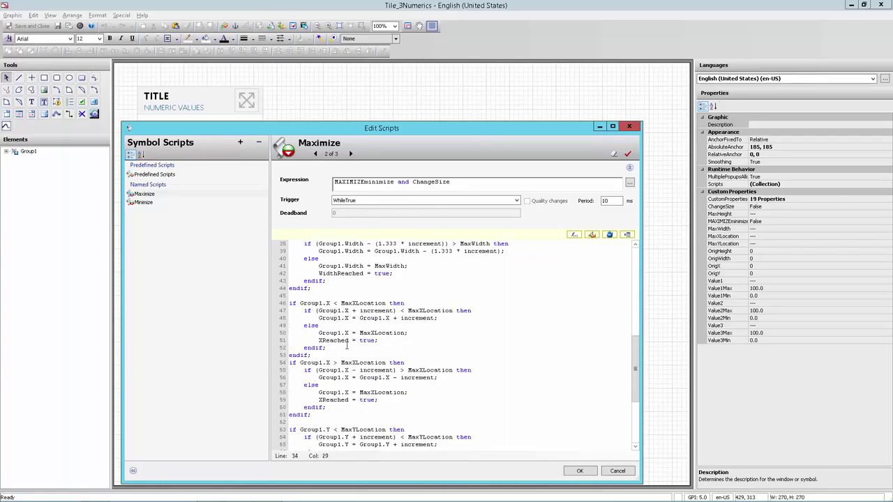
{"action": "scroll", "coordinate": [349, 352], "scroll_direction": "down", "scroll_amount": 4}
{"action": "scroll", "coordinate": [343, 369], "scroll_direction": "down", "scroll_amount": 2}
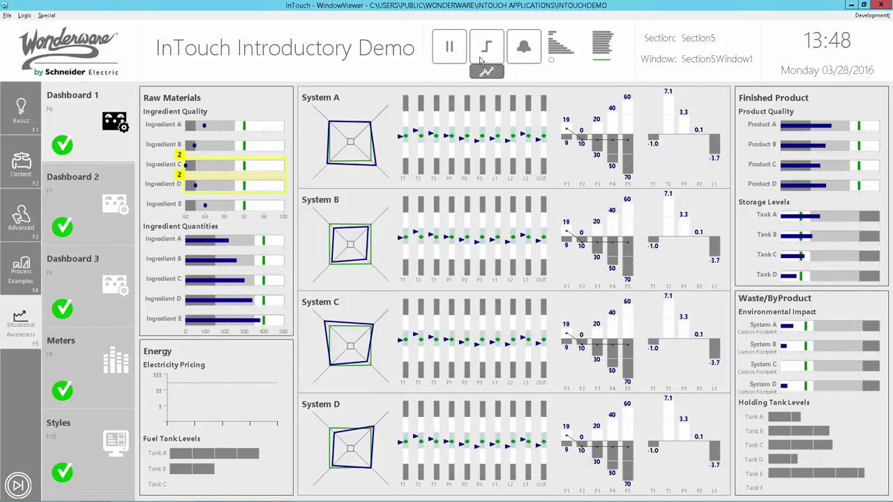
Step: Select Line1–Line3 of the TEMP graphic's stepped line and thicken them to line weight 5
{"action": "key", "text": "alt+Tab"}
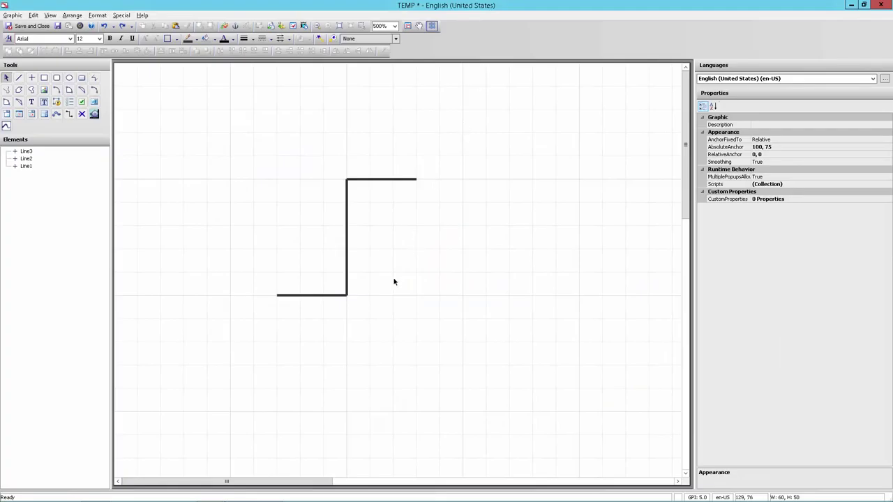
{"action": "left_click_drag", "start_coordinate": [254, 162], "coordinate": [466, 370]}
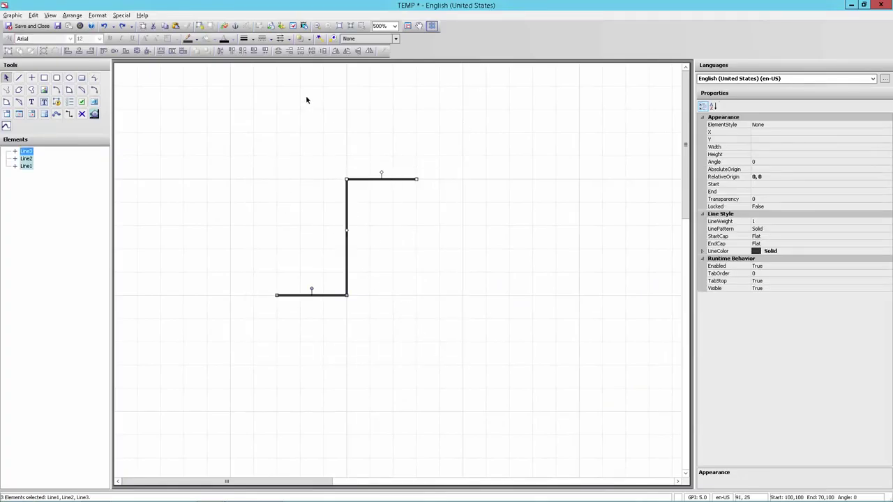
{"action": "left_click", "coordinate": [248, 38]}
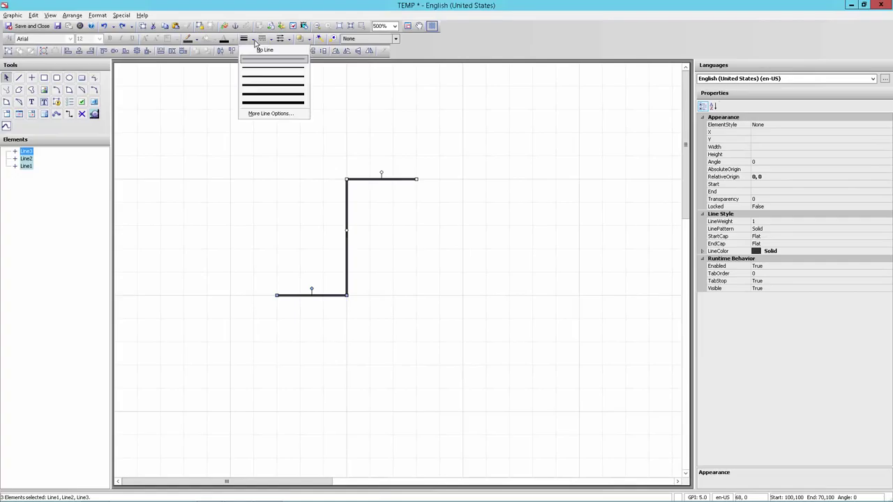
{"action": "left_click", "coordinate": [254, 98]}
{"action": "left_click", "coordinate": [245, 183]}
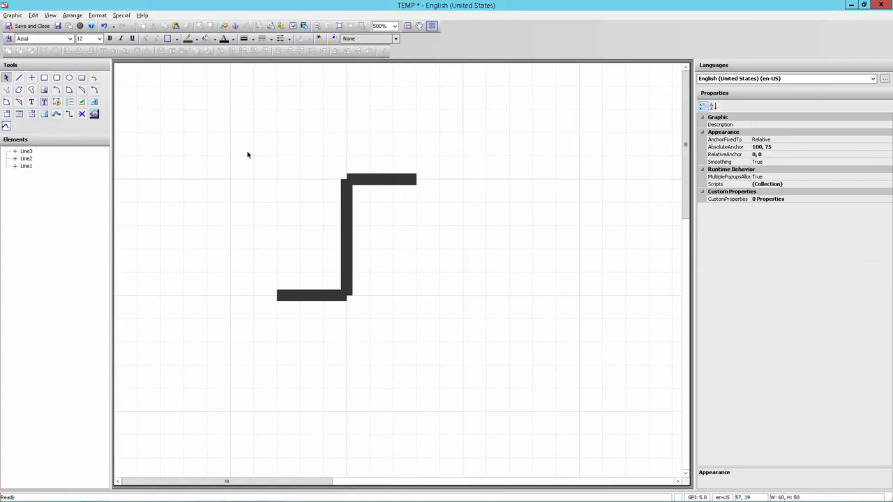
{"action": "left_click_drag", "start_coordinate": [247, 155], "coordinate": [487, 361]}
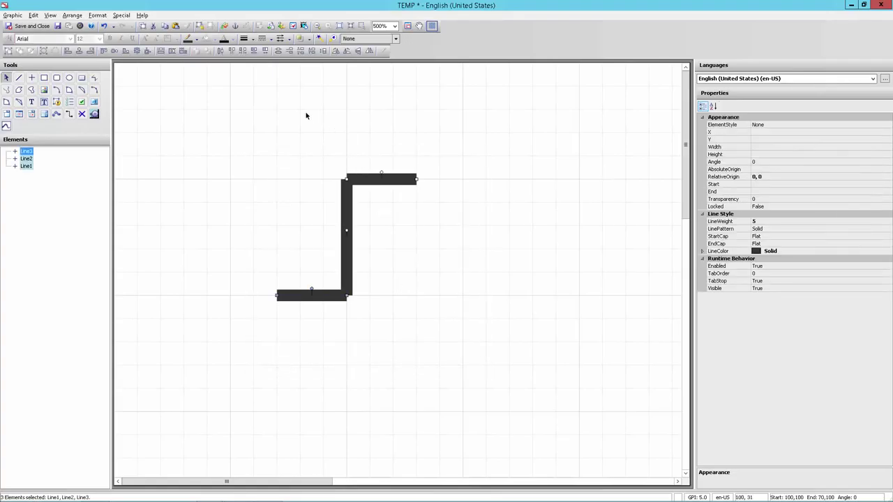
{"action": "left_click", "coordinate": [250, 39]}
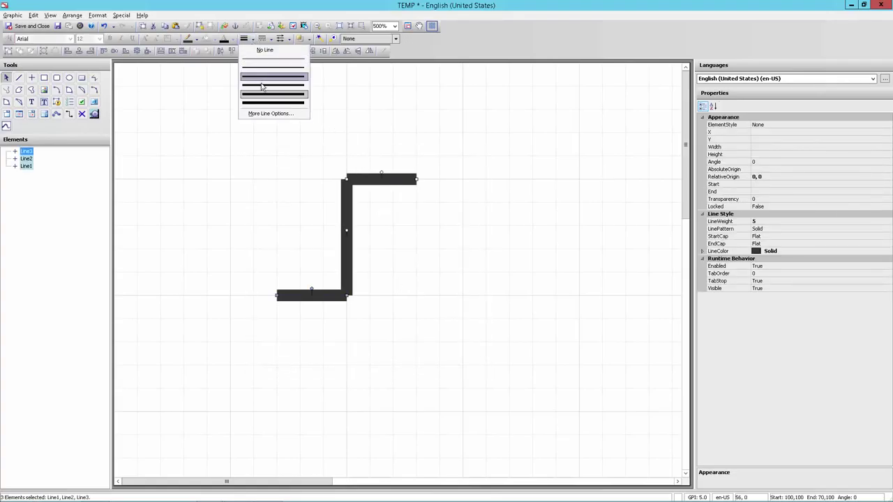
Step: In More Line Options, set round caps for both Line Start and Line End of Line1–Line3
{"action": "left_click", "coordinate": [271, 113]}
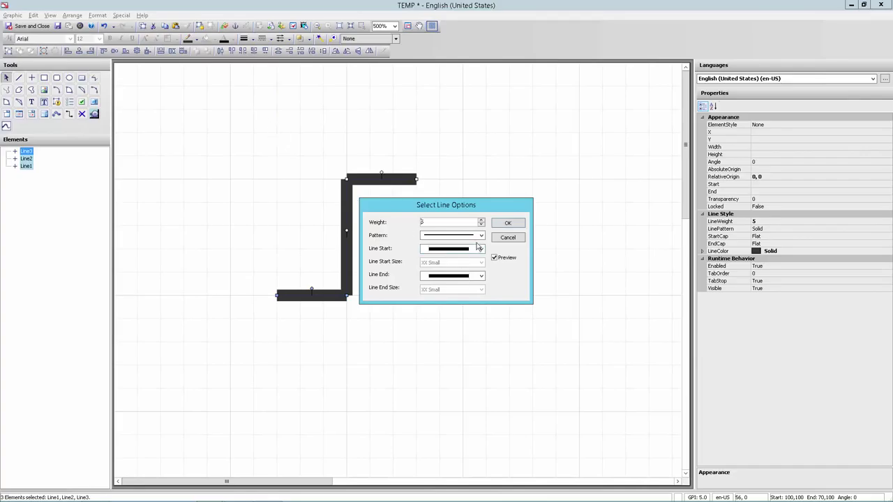
{"action": "left_click", "coordinate": [481, 249]}
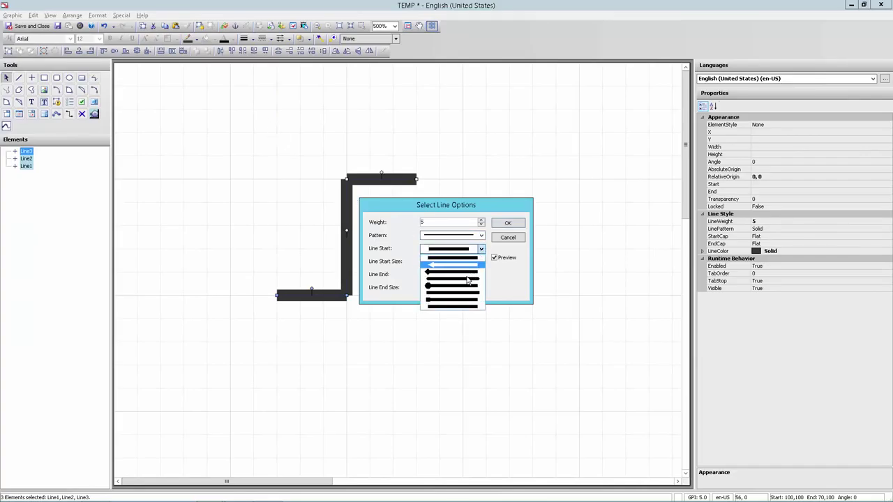
{"action": "left_click", "coordinate": [469, 280]}
{"action": "left_click", "coordinate": [480, 276]}
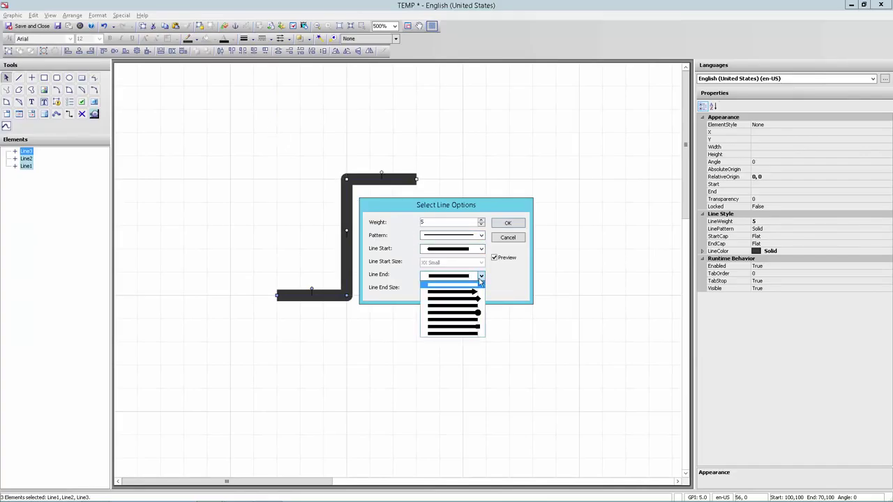
{"action": "left_click", "coordinate": [464, 309]}
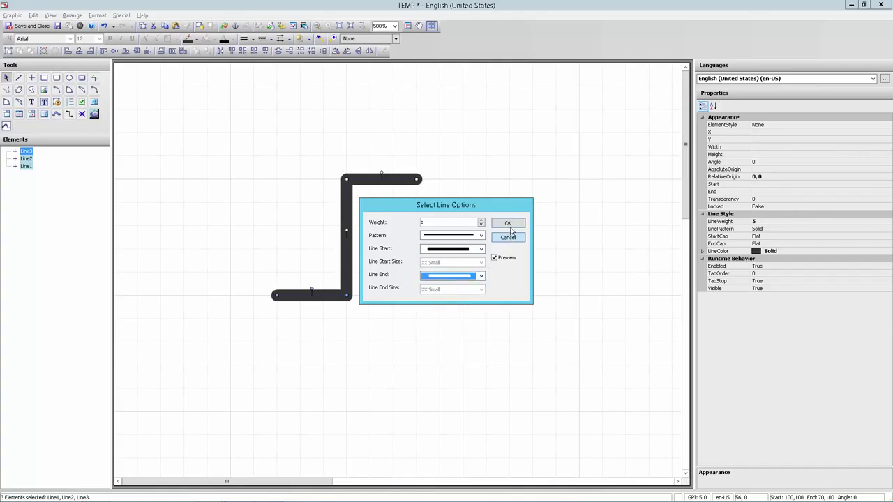
{"action": "left_click", "coordinate": [509, 224]}
{"action": "left_click", "coordinate": [469, 254]}
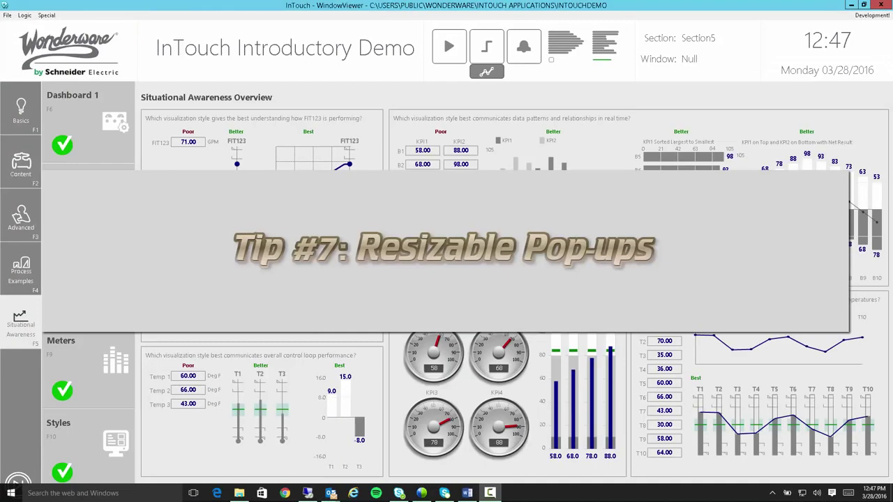
Step: Open the FIT123 question as the SA_Example1 pop-up, move it up-left, and enlarge it
{"action": "left_click", "coordinate": [266, 123]}
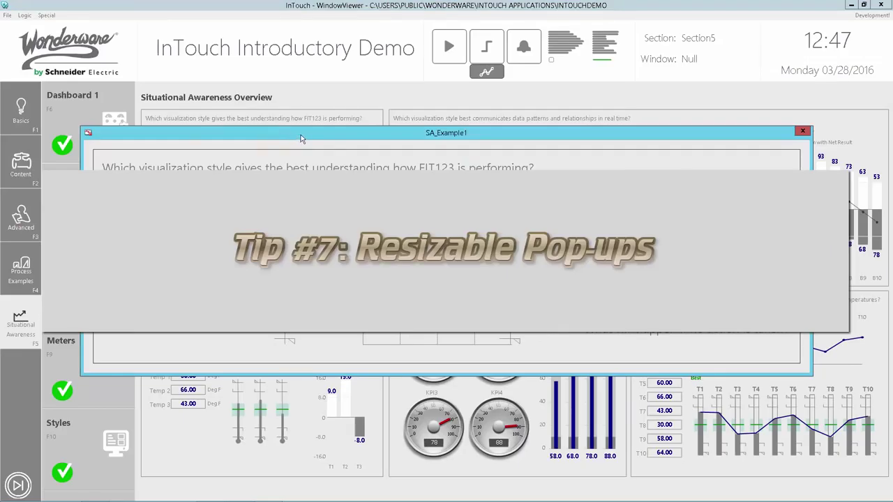
{"action": "left_click_drag", "start_coordinate": [301, 134], "coordinate": [249, 111]}
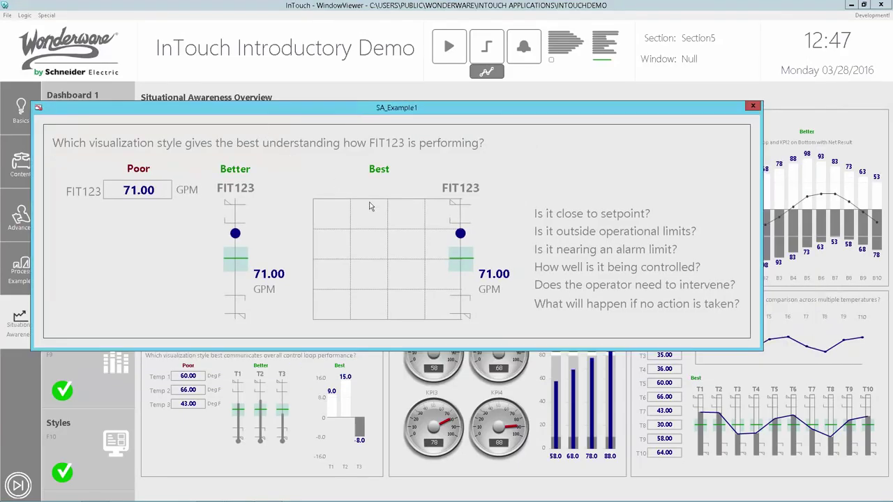
{"action": "left_click_drag", "start_coordinate": [763, 348], "coordinate": [875, 423]}
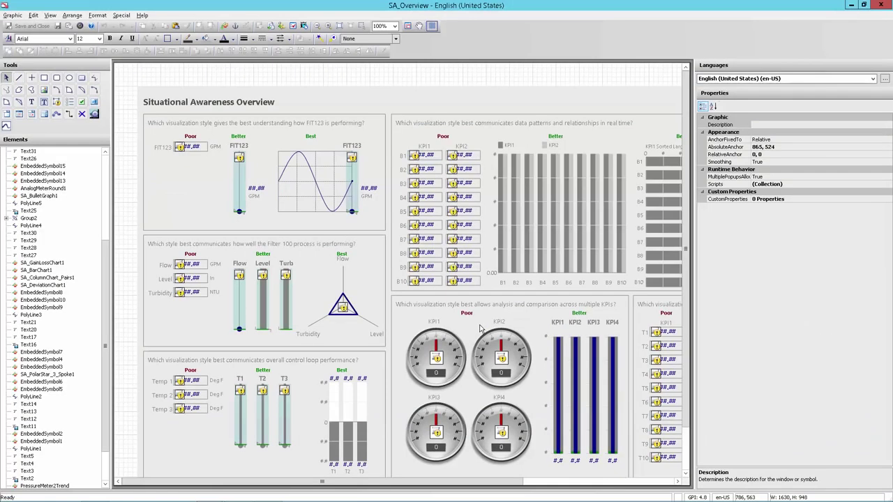
Step: Check that the question text's Show Symbol animation references SA_Example1 as a resizable pop-up
{"action": "double_click", "coordinate": [253, 125]}
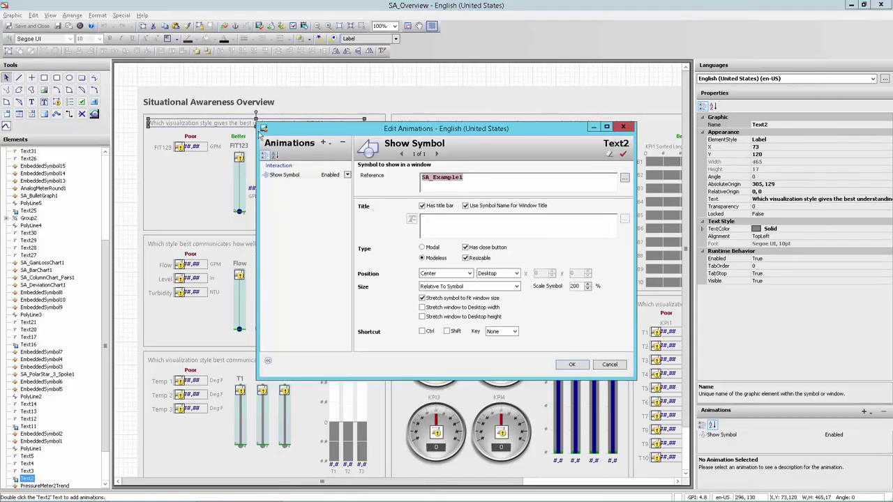
{"action": "left_click", "coordinate": [477, 180]}
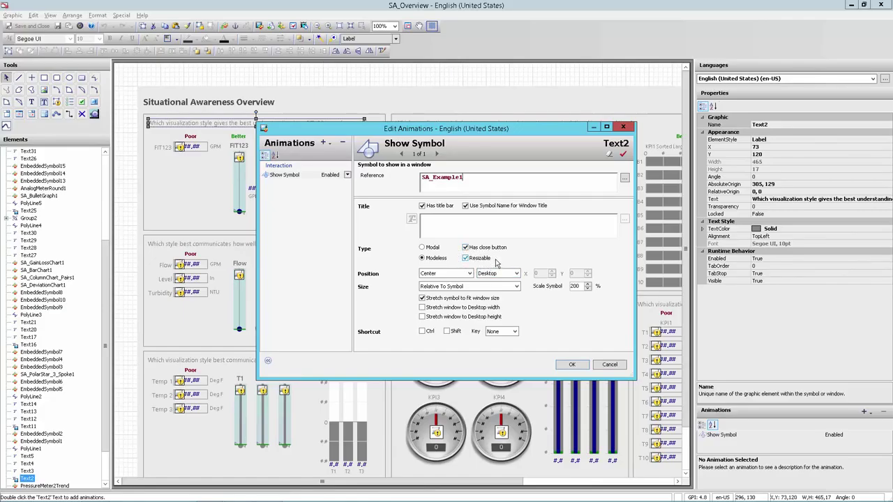
{"action": "left_click", "coordinate": [572, 365]}
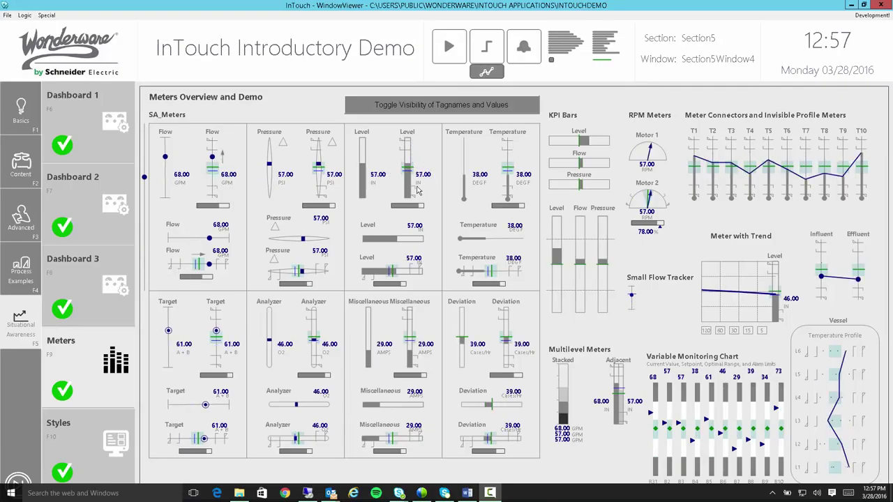
Step: Hide and then re-show tagnames and values on all meters, then switch to the SA_MetersDemo editor
{"action": "left_click", "coordinate": [447, 110]}
{"action": "left_click", "coordinate": [417, 95]}
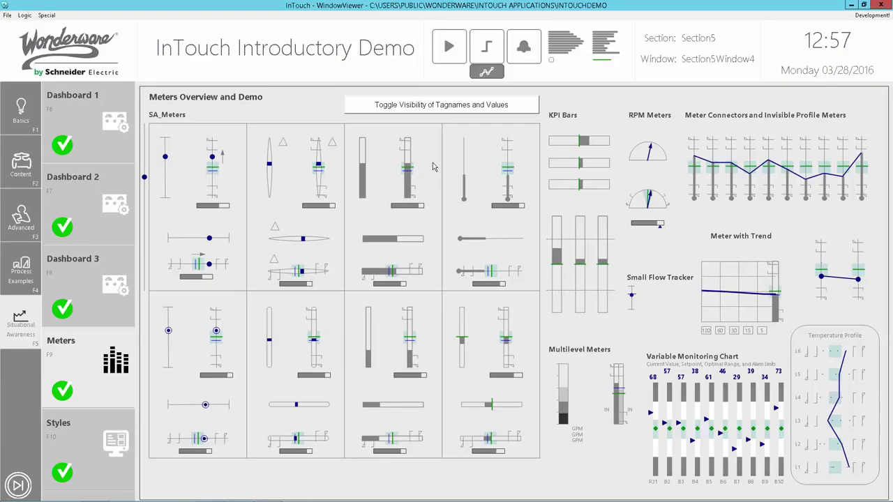
{"action": "left_click", "coordinate": [450, 109]}
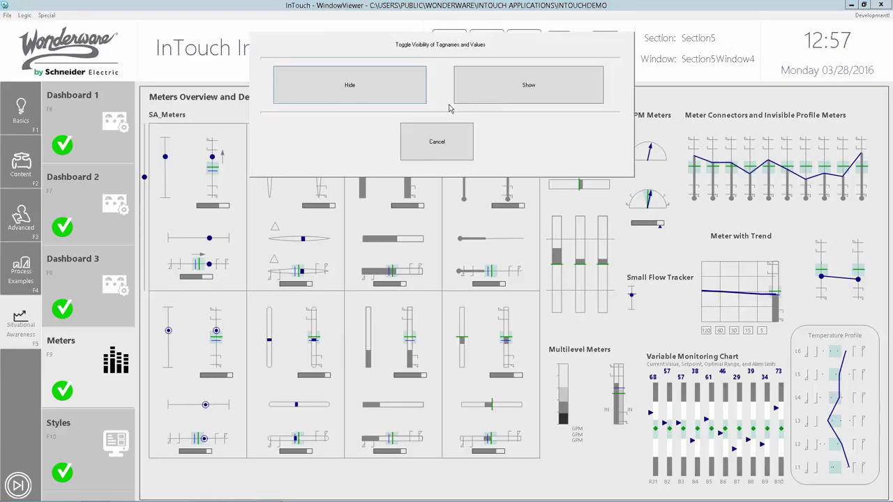
{"action": "left_click", "coordinate": [492, 99]}
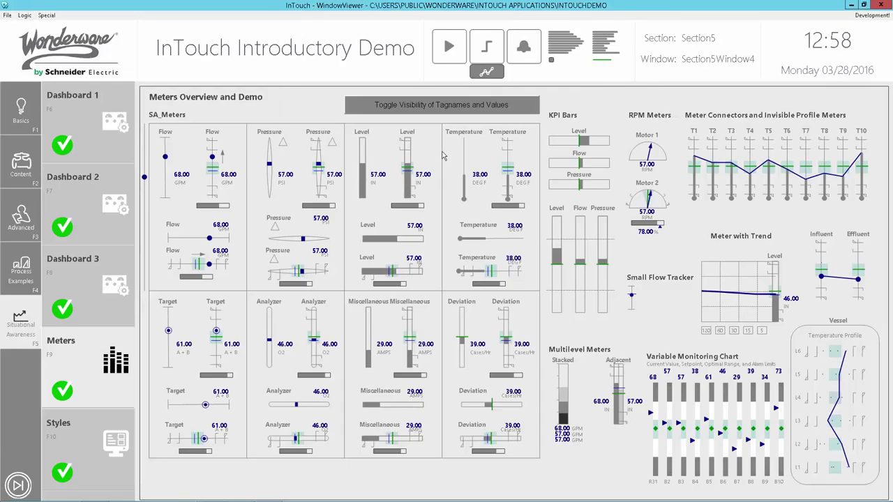
{"action": "key", "text": "alt+Tab"}
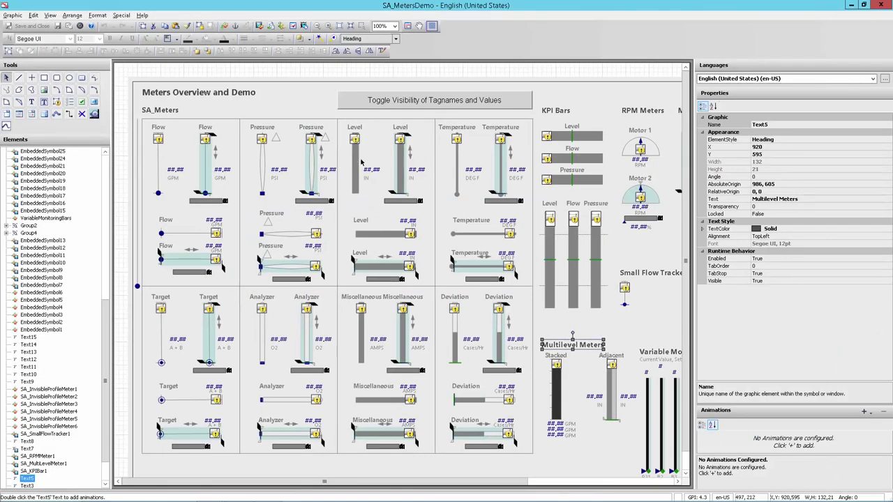
Step: Select the second Level meter and scroll its Properties down to Custom Properties
{"action": "left_click", "coordinate": [404, 162]}
{"action": "left_click_drag", "start_coordinate": [891, 199], "coordinate": [891, 336]}
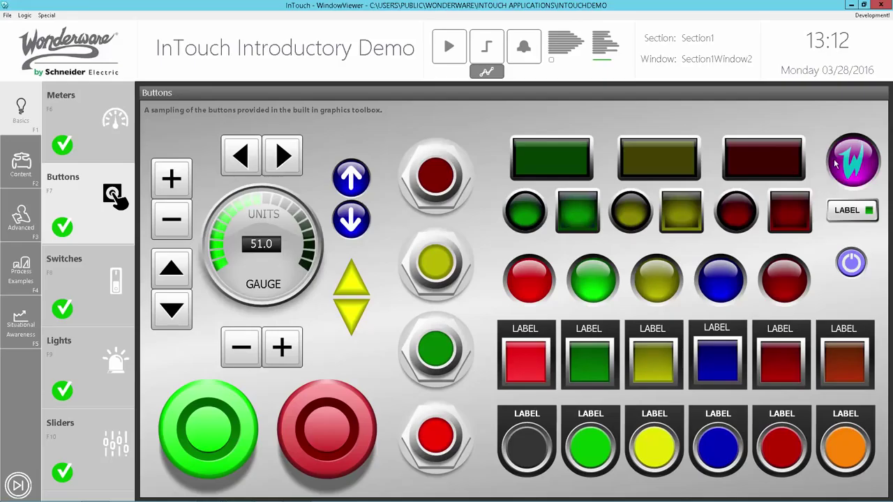
Step: Launch the Wonderware web page from the W logo, close the browser, and switch to WonderButton
{"action": "left_click", "coordinate": [850, 160]}
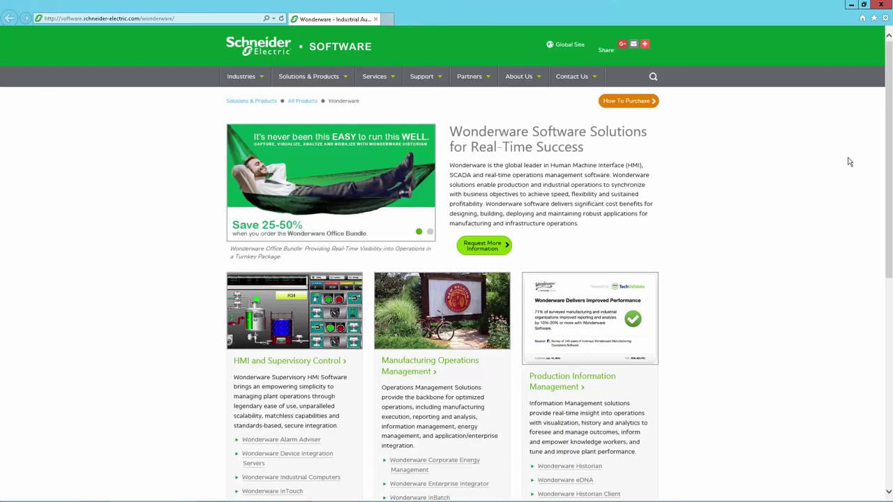
{"action": "double_click", "coordinate": [713, 12]}
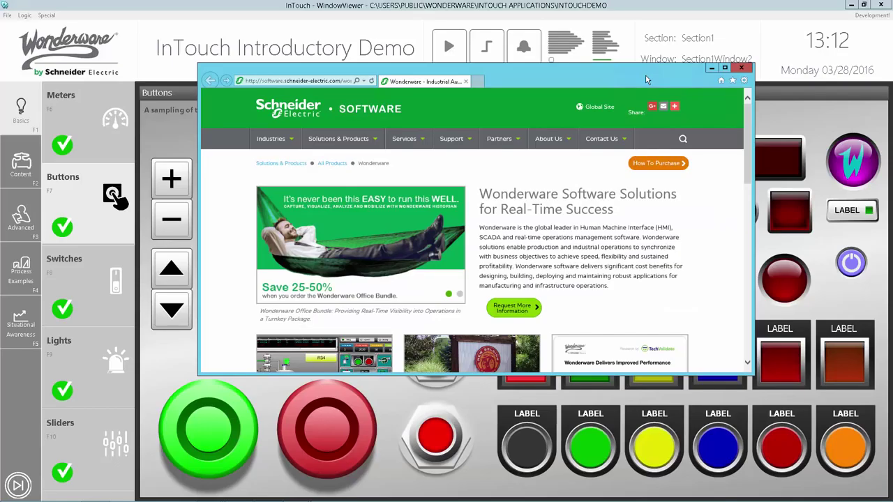
{"action": "left_click", "coordinate": [739, 73]}
{"action": "key", "text": "alt+Tab"}
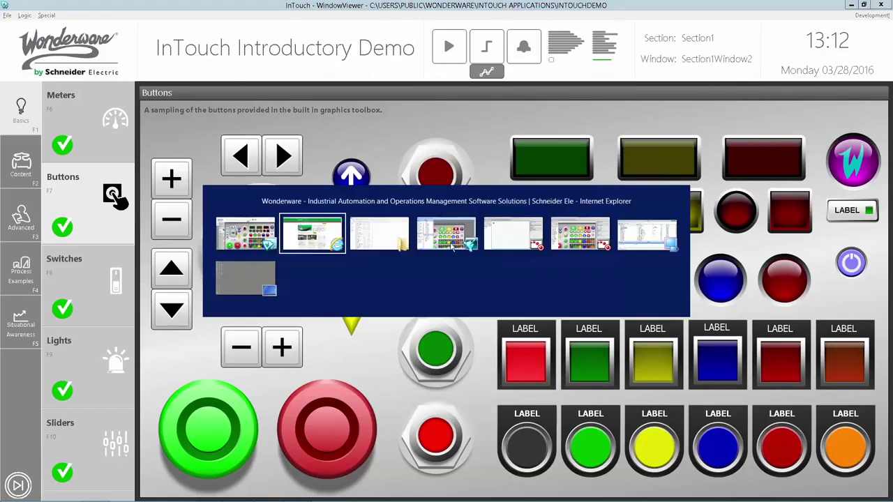
{"action": "left_click", "coordinate": [510, 239]}
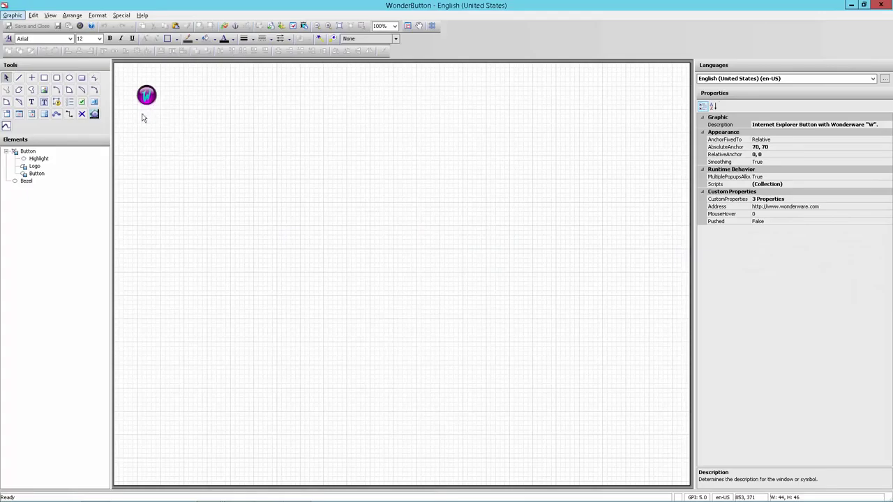
Step: Inspect the Button's On Left/Key Up action script with its System.Diagnostics.Process.Start call, then cancel
{"action": "double_click", "coordinate": [36, 173]}
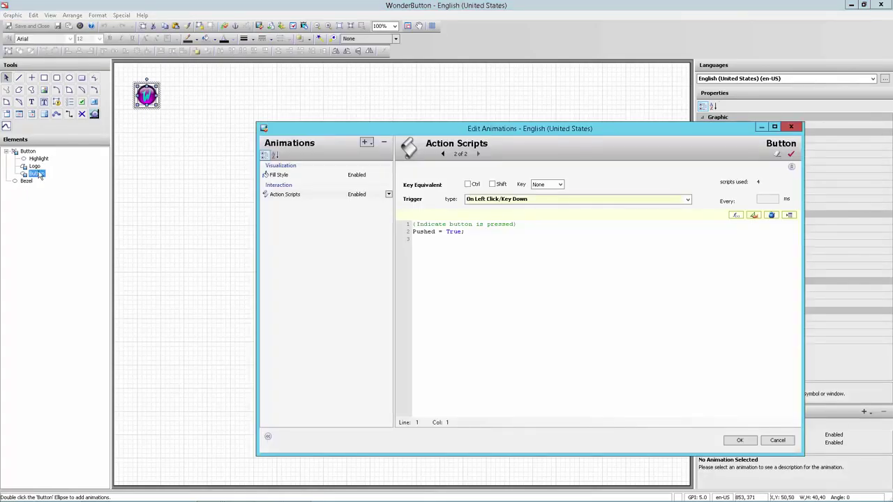
{"action": "left_click", "coordinate": [281, 198]}
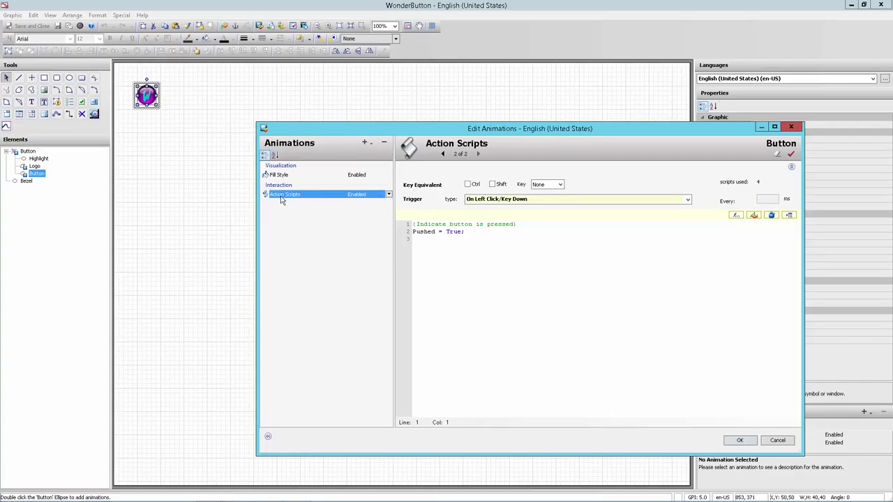
{"action": "left_click", "coordinate": [518, 201]}
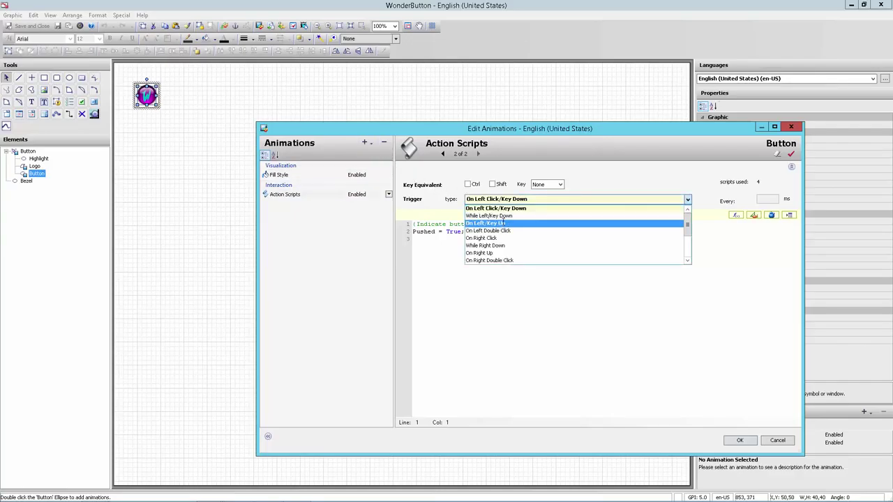
{"action": "left_click", "coordinate": [501, 223]}
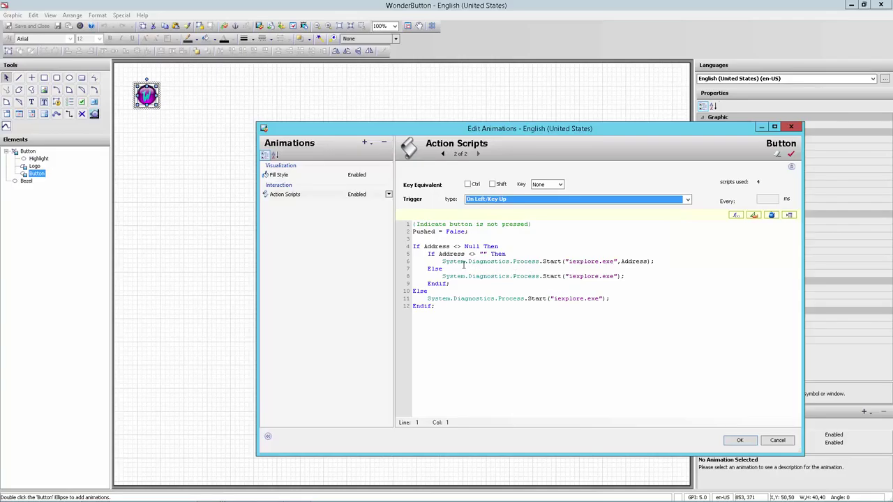
{"action": "left_click_drag", "start_coordinate": [441, 261], "coordinate": [562, 264]}
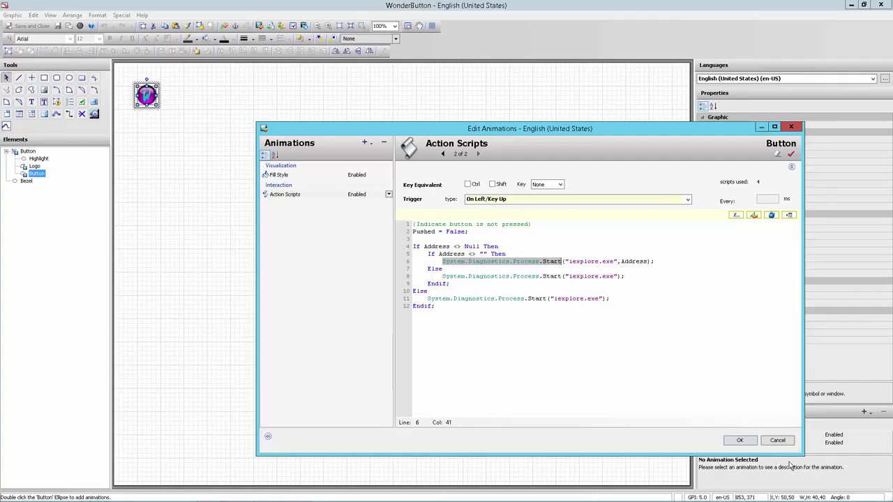
{"action": "left_click", "coordinate": [777, 442]}
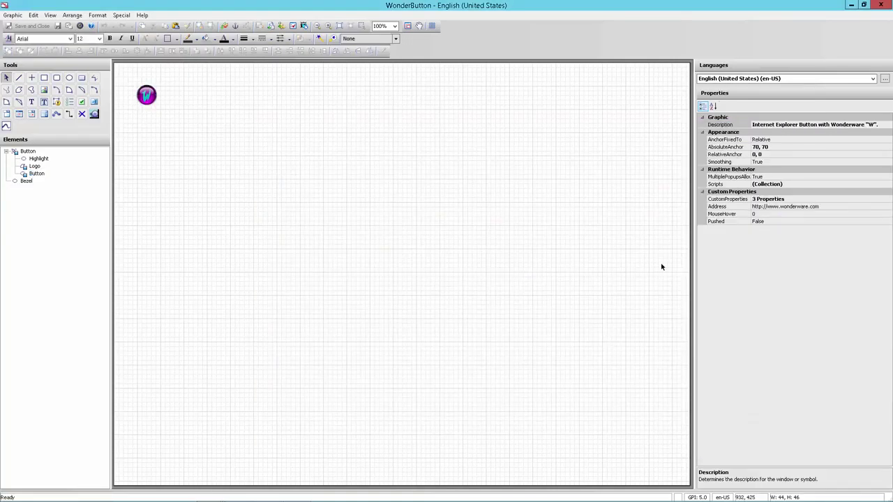
Step: Inspect the WonderButton's Address property URL without changing it
{"action": "left_click", "coordinate": [782, 206]}
{"action": "left_click_drag", "start_coordinate": [821, 207], "coordinate": [741, 207]}
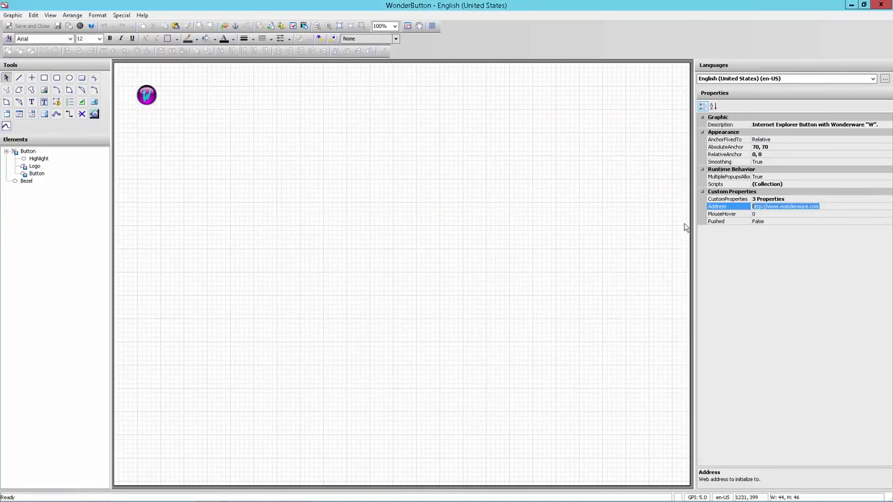
{"action": "left_click", "coordinate": [537, 259]}
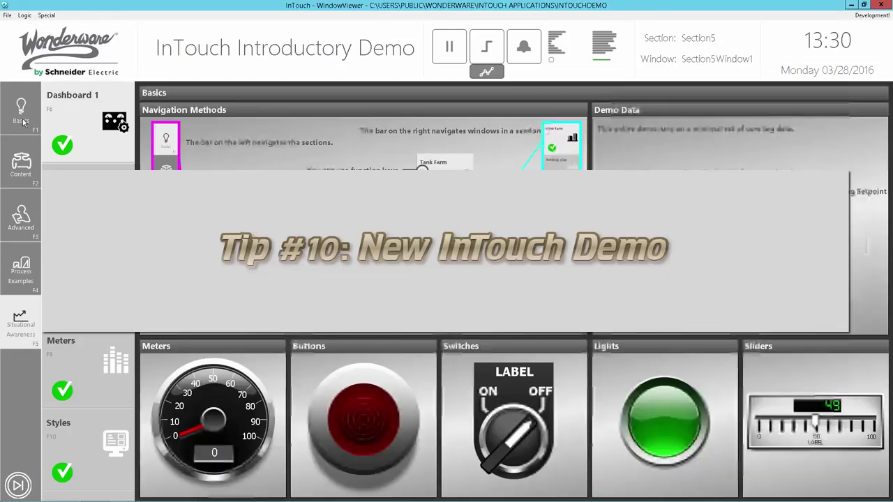
Step: Show the demo's Basics section, then select the DemoApp folder's Introductory Demo .aaPKG package and PDF guide
{"action": "left_click", "coordinate": [25, 124]}
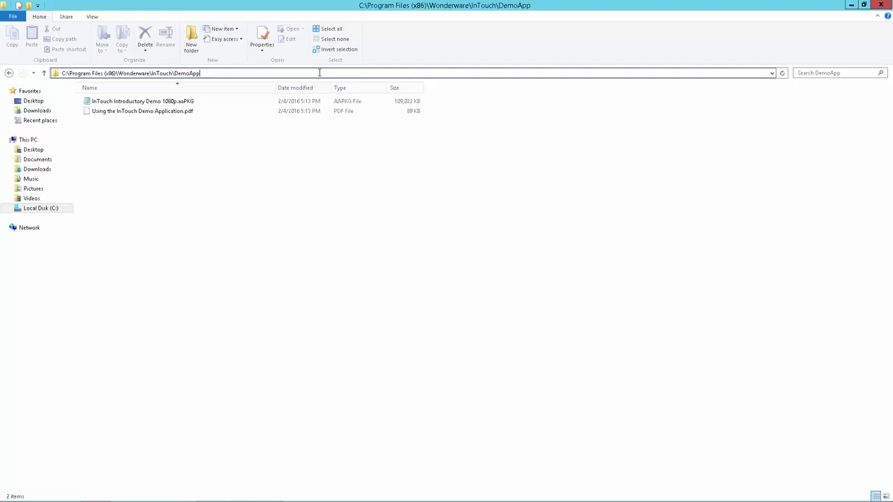
{"action": "left_click", "coordinate": [201, 126]}
{"action": "left_click", "coordinate": [196, 102]}
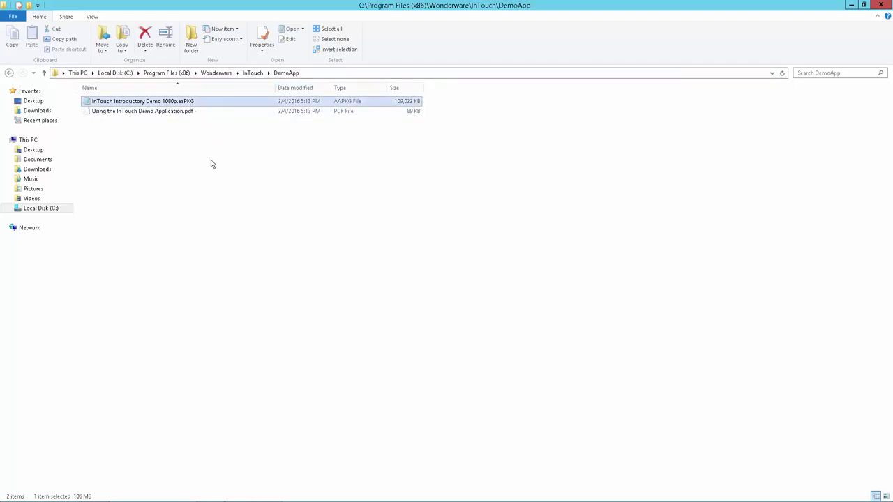
{"action": "left_click", "coordinate": [185, 114]}
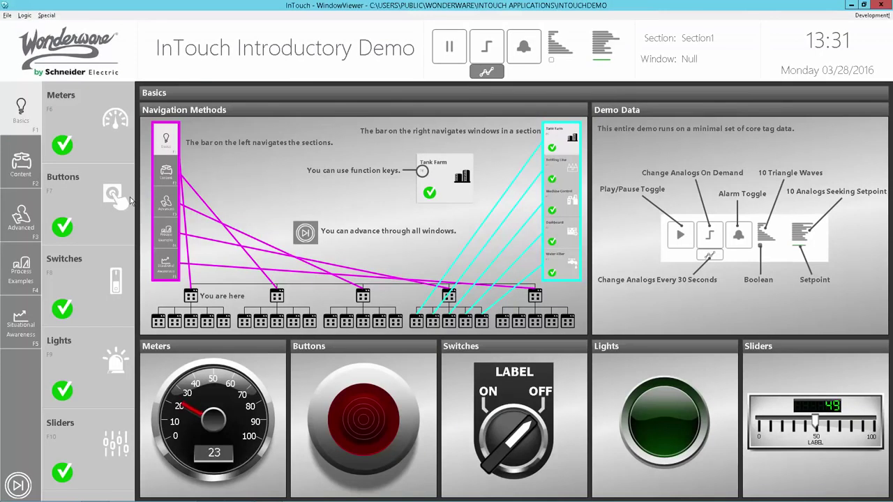
Step: View the Buttons, Digital Meters and Map In a Browser demo windows
{"action": "left_click", "coordinate": [72, 196]}
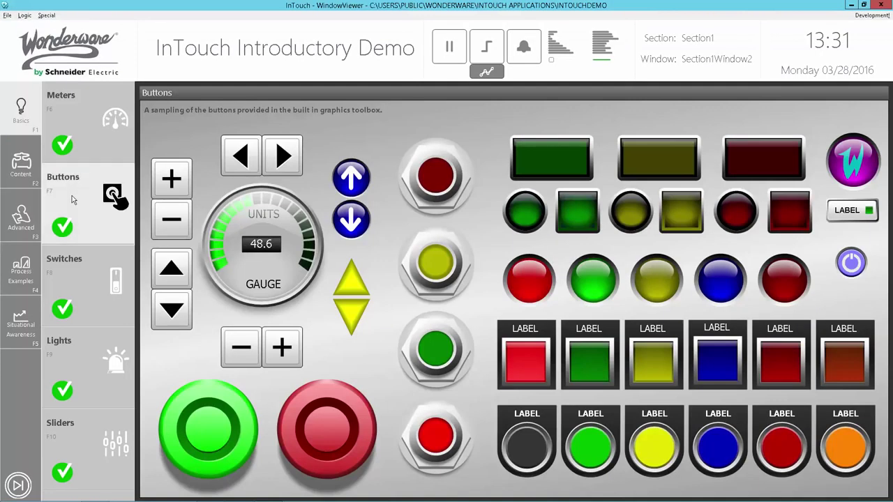
{"action": "left_click", "coordinate": [14, 167]}
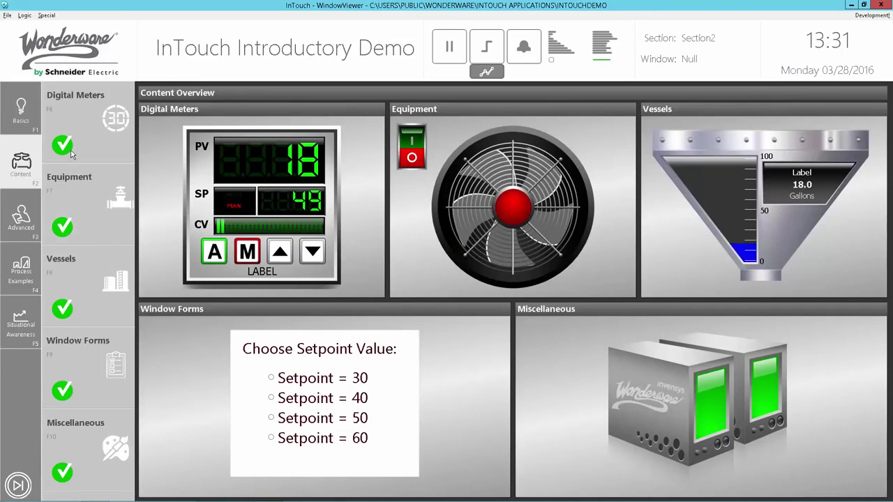
{"action": "left_click", "coordinate": [72, 152]}
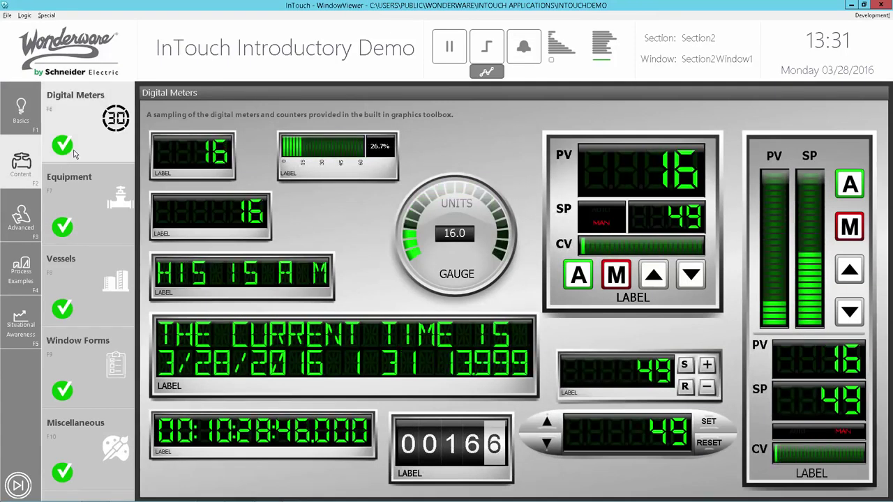
{"action": "left_click", "coordinate": [21, 218]}
{"action": "left_click", "coordinate": [80, 363]}
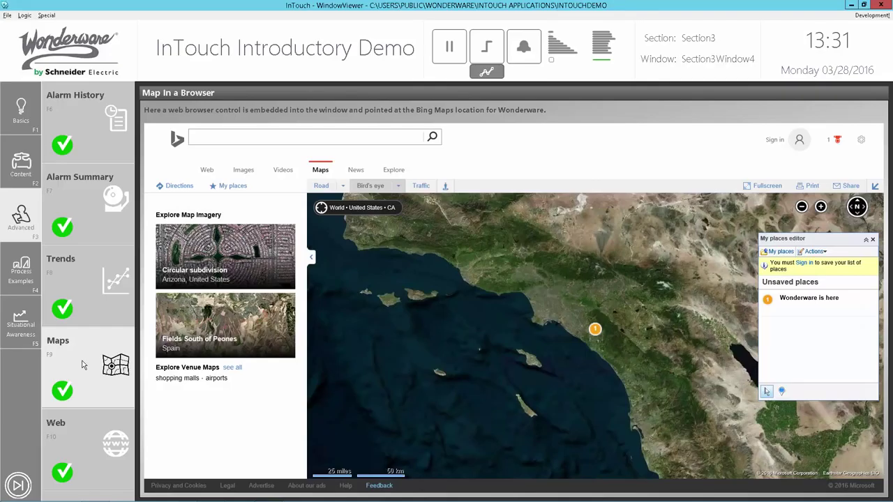
Step: View the Water Filter process screen, then Dashboard 2 and Dashboard 1 under Situational Awareness
{"action": "left_click", "coordinate": [23, 281]}
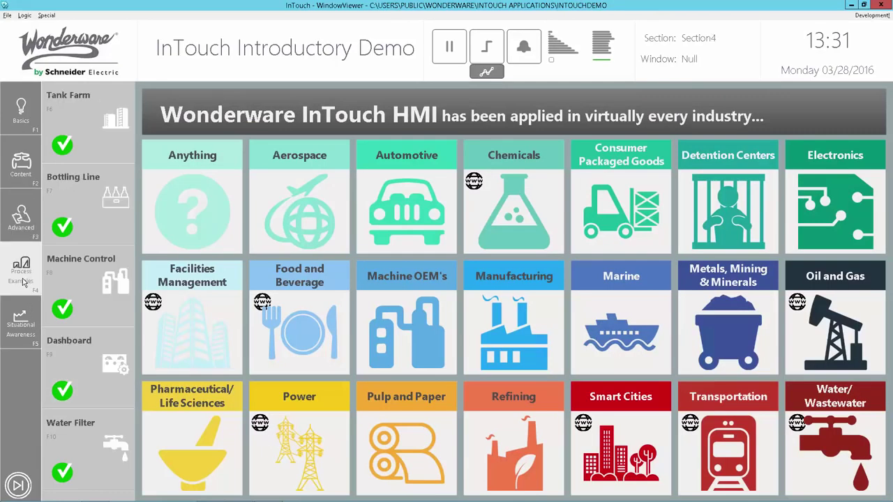
{"action": "left_click", "coordinate": [94, 436]}
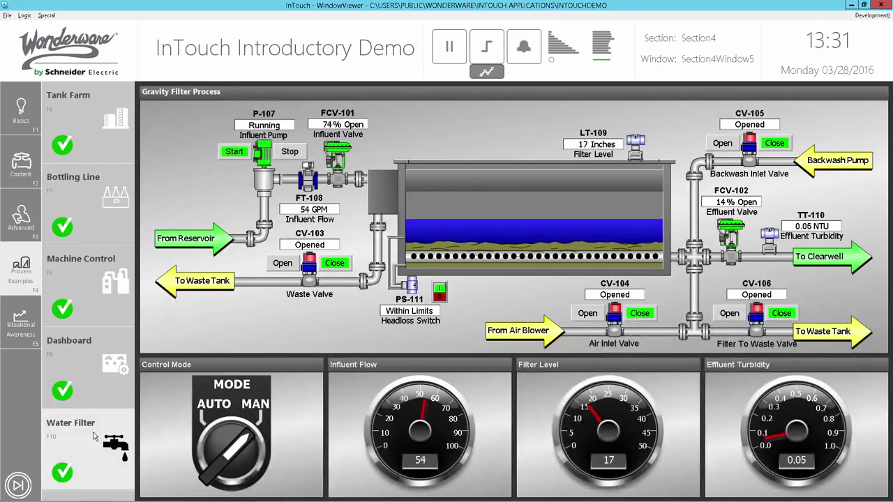
{"action": "left_click", "coordinate": [9, 329]}
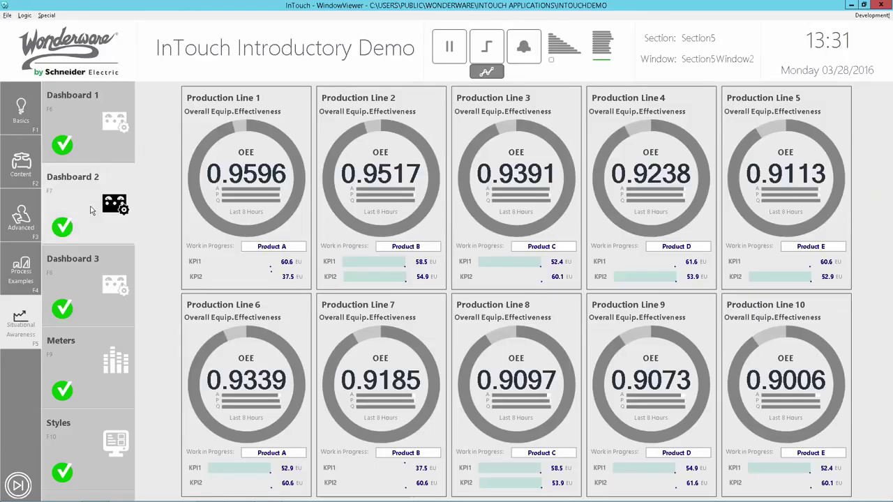
{"action": "left_click", "coordinate": [90, 207]}
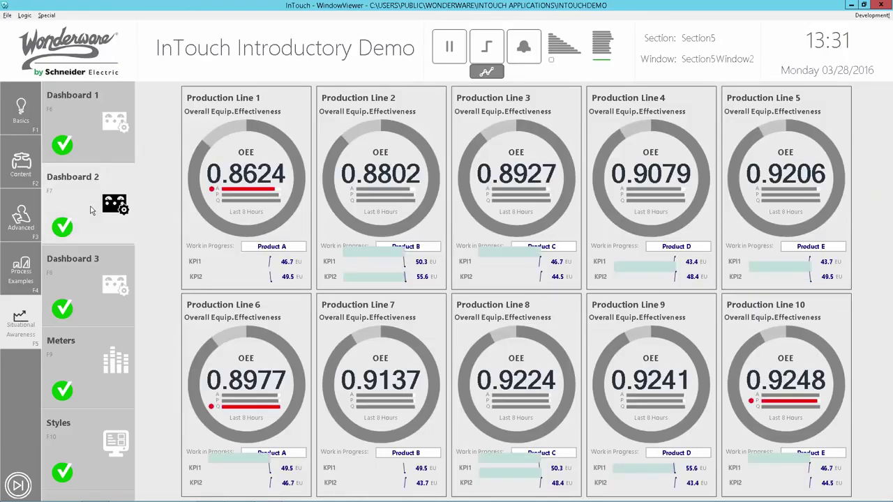
{"action": "left_click", "coordinate": [99, 143]}
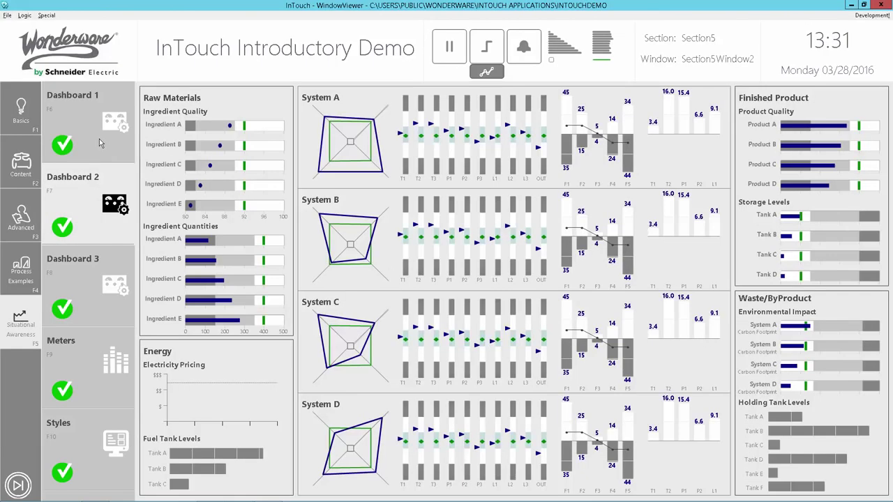